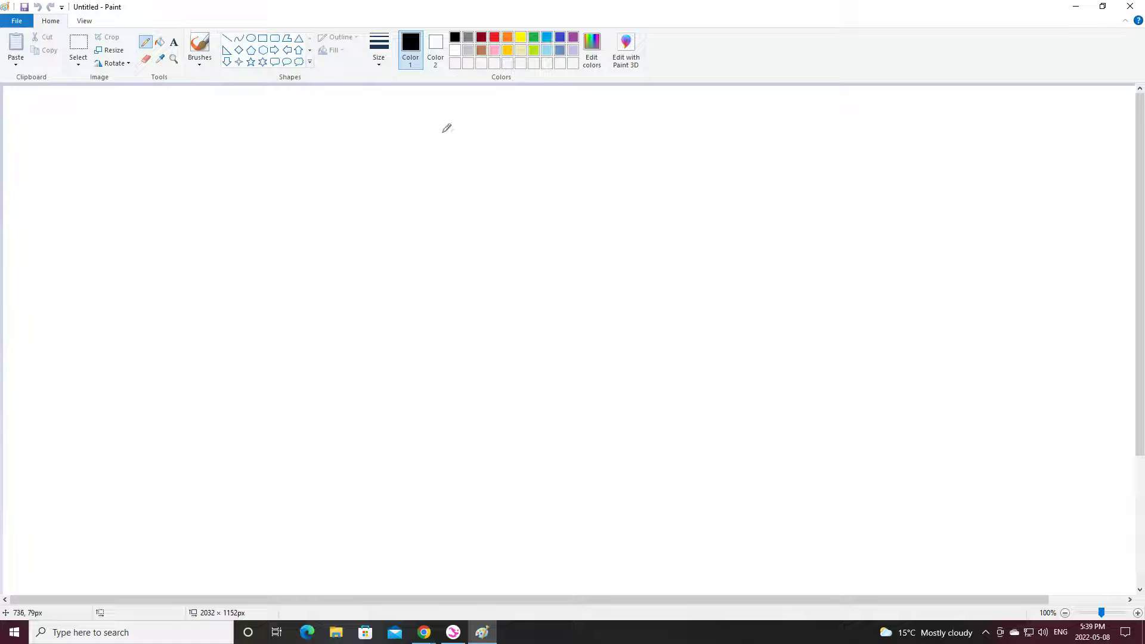
Step: Sketch the sitting animal's back, jagged bushy tail, hind legs, belly and front legs in black with the Pencil
mouse_move(380, 273)
mouse_down()
mouse_move(376, 324)
mouse_move(391, 368)
mouse_up()
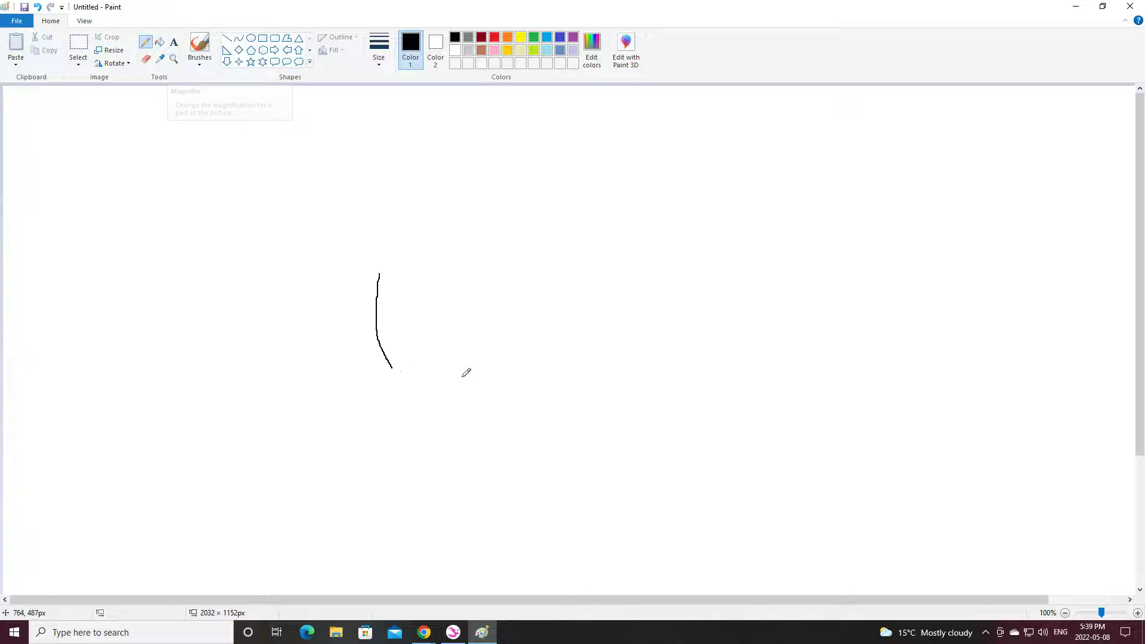
mouse_move(392, 368)
mouse_down()
mouse_move(435, 399)
mouse_move(538, 425)
mouse_move(554, 462)
mouse_move(565, 451)
mouse_move(585, 477)
mouse_move(584, 420)
mouse_move(561, 402)
mouse_move(573, 403)
mouse_move(565, 388)
mouse_move(513, 370)
mouse_move(481, 378)
mouse_move(476, 350)
mouse_move(556, 337)
mouse_move(555, 353)
mouse_move(526, 368)
mouse_up()
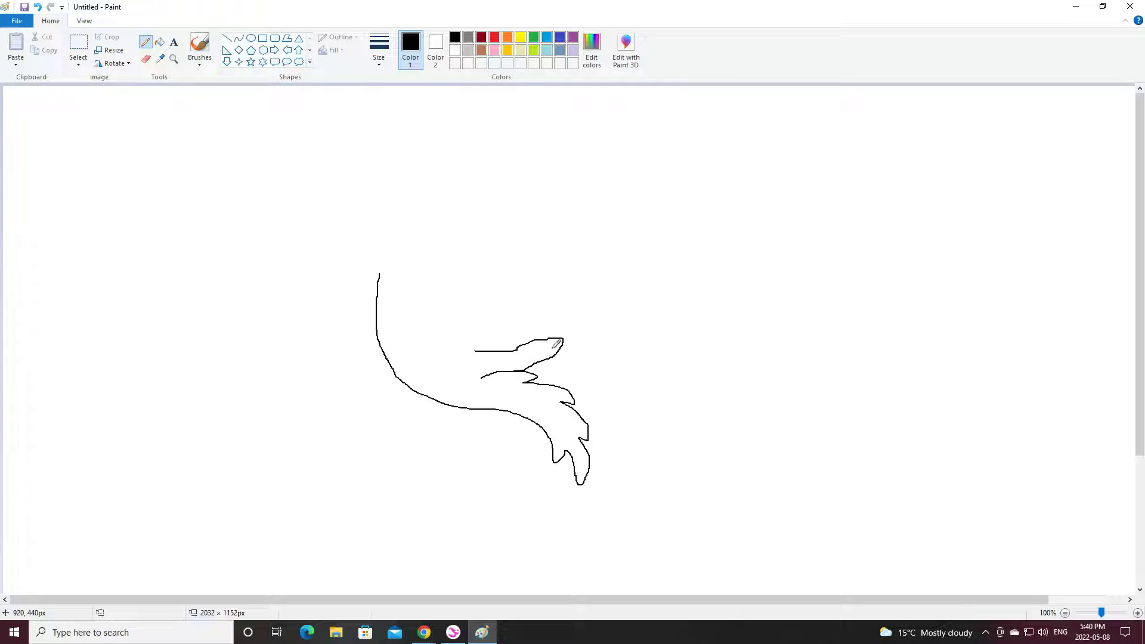
mouse_move(483, 350)
mouse_down()
mouse_move(470, 325)
mouse_move(484, 339)
mouse_move(529, 331)
mouse_move(525, 344)
mouse_move(477, 330)
mouse_move(466, 272)
mouse_move(516, 307)
mouse_move(523, 291)
mouse_move(484, 243)
mouse_move(455, 252)
mouse_up()
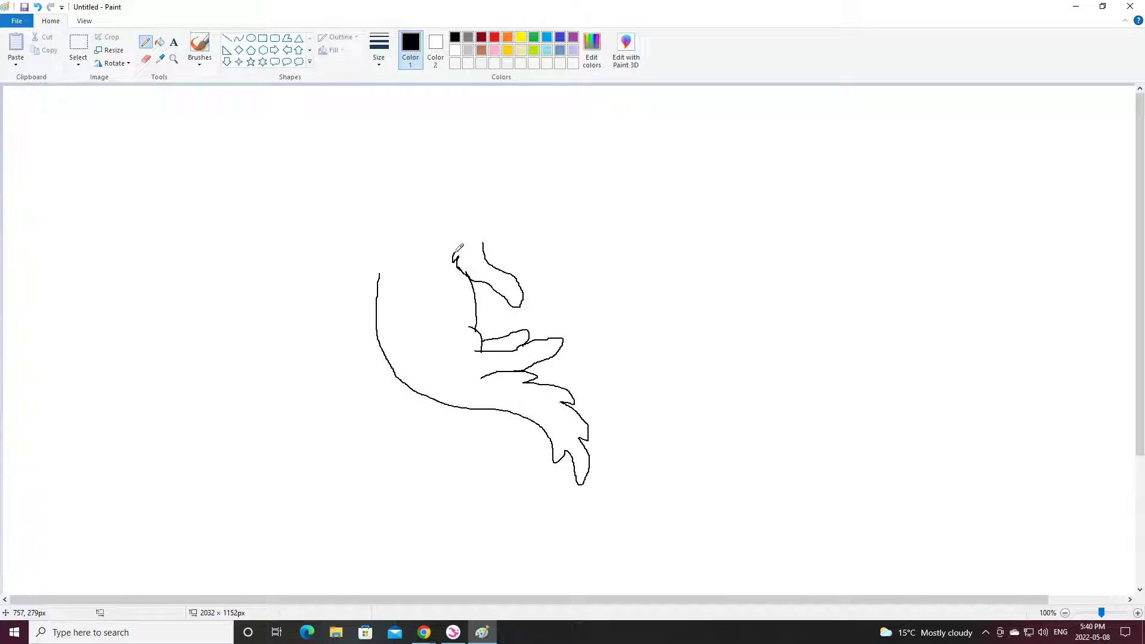
mouse_move(477, 305)
mouse_down()
mouse_move(499, 313)
mouse_move(494, 292)
mouse_up()
Step: Draw the neck, both swept-back ears and the upturned head joined to the chest, undoing the first head outline and redrawing it shorter
mouse_move(379, 272)
mouse_down()
mouse_move(387, 244)
mouse_move(440, 192)
mouse_move(401, 185)
mouse_move(431, 202)
mouse_up()
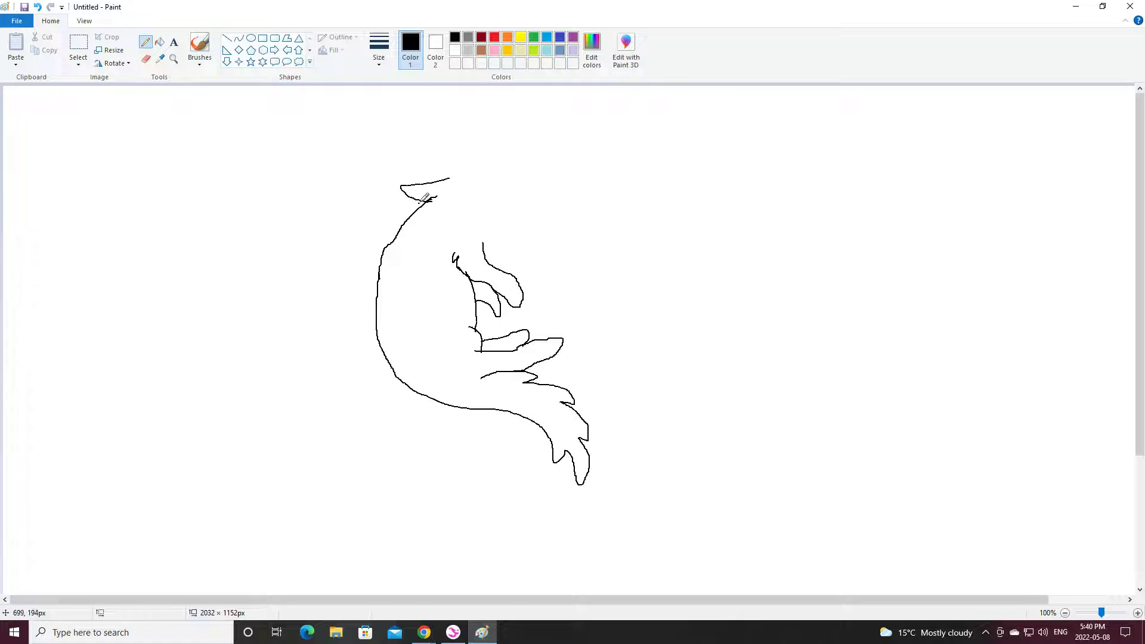
mouse_move(449, 177)
mouse_down()
mouse_move(514, 174)
mouse_move(500, 201)
mouse_move(476, 208)
mouse_move(474, 236)
mouse_up()
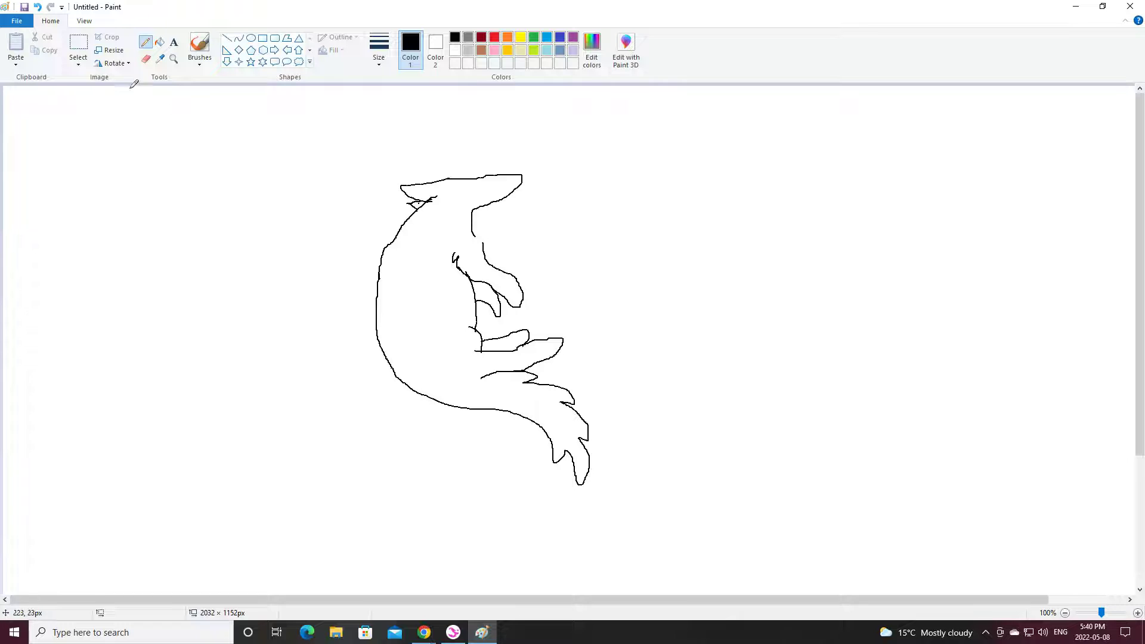
click(37, 7)
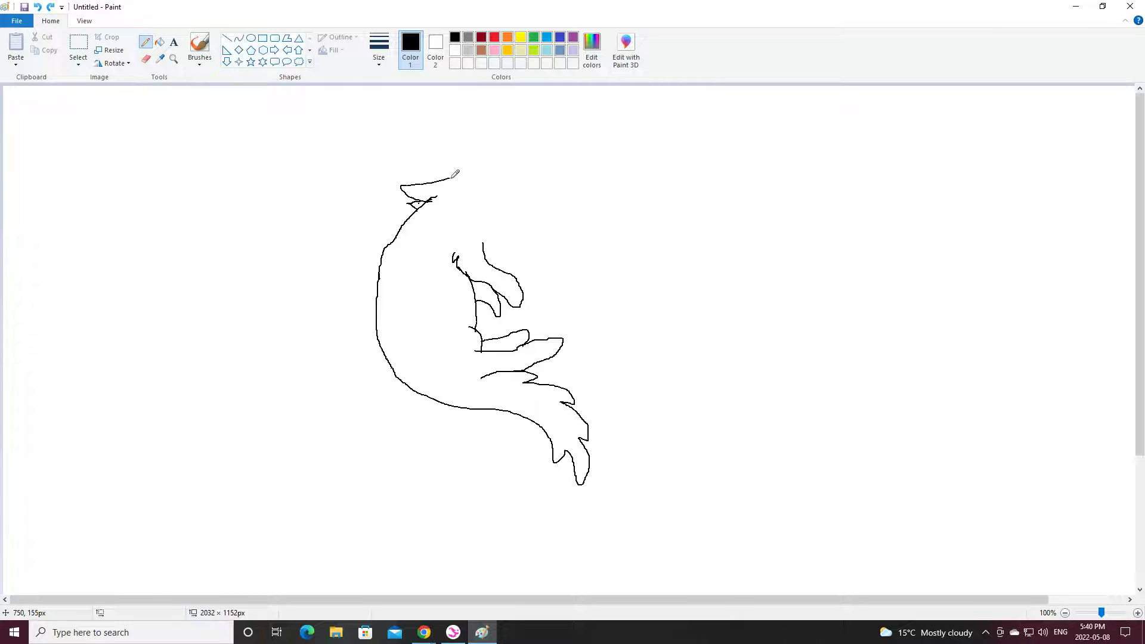
mouse_move(455, 173)
mouse_down()
mouse_move(499, 173)
mouse_move(477, 218)
mouse_move(486, 248)
mouse_up()
Step: Zoom in to 300% on the head and draw the nose, a mostly black eye and a short mouth line with the Pencil
click(174, 59)
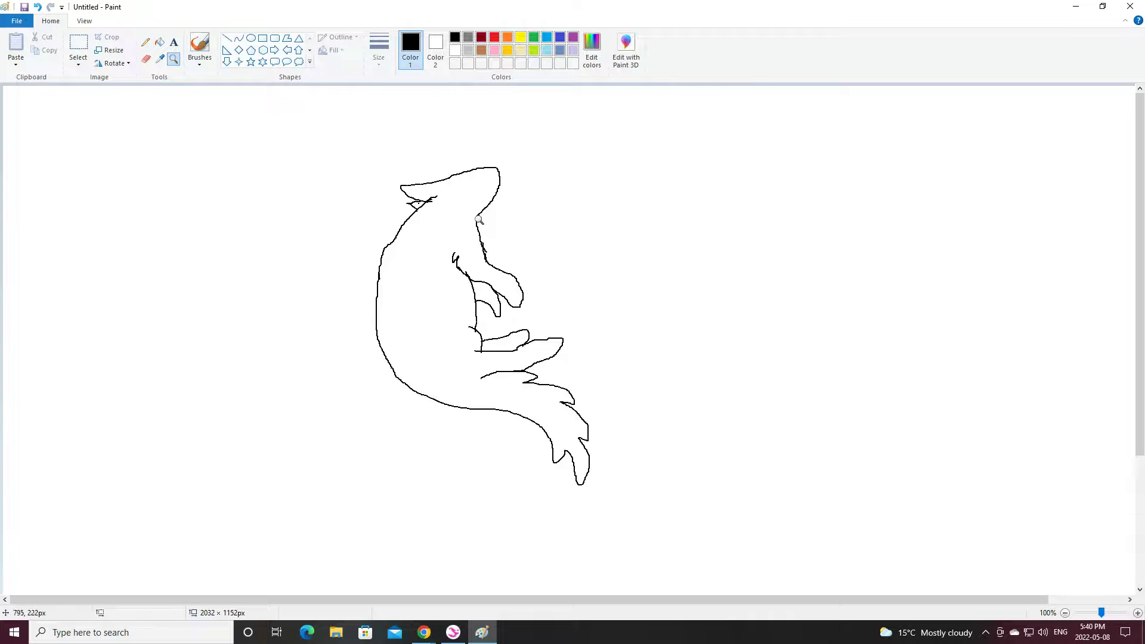
click(478, 208)
click(542, 316)
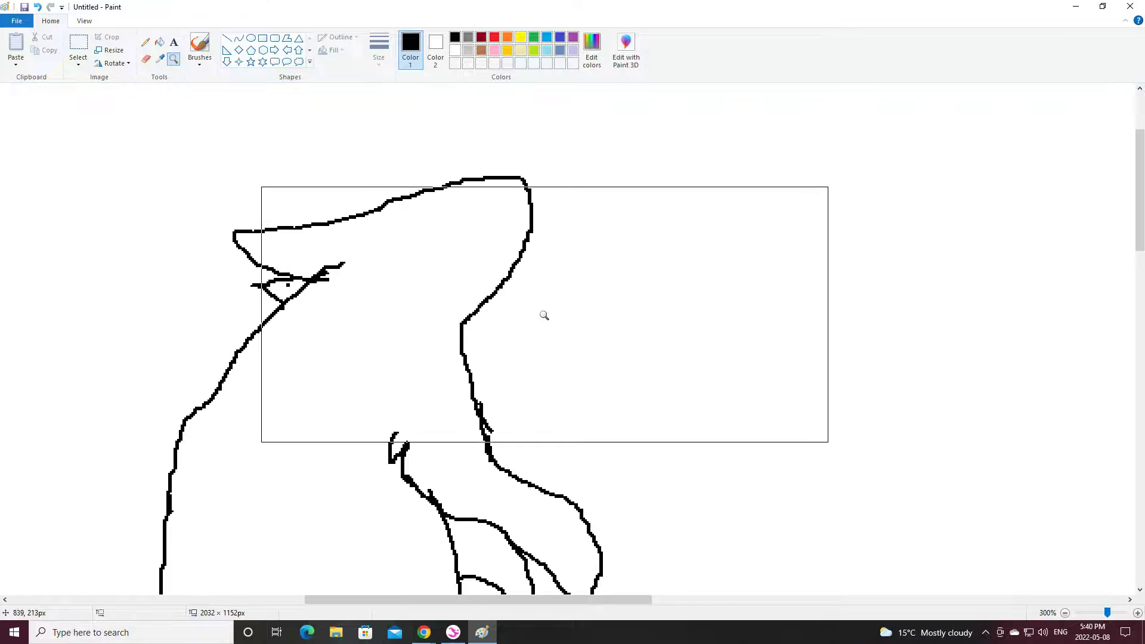
click(146, 42)
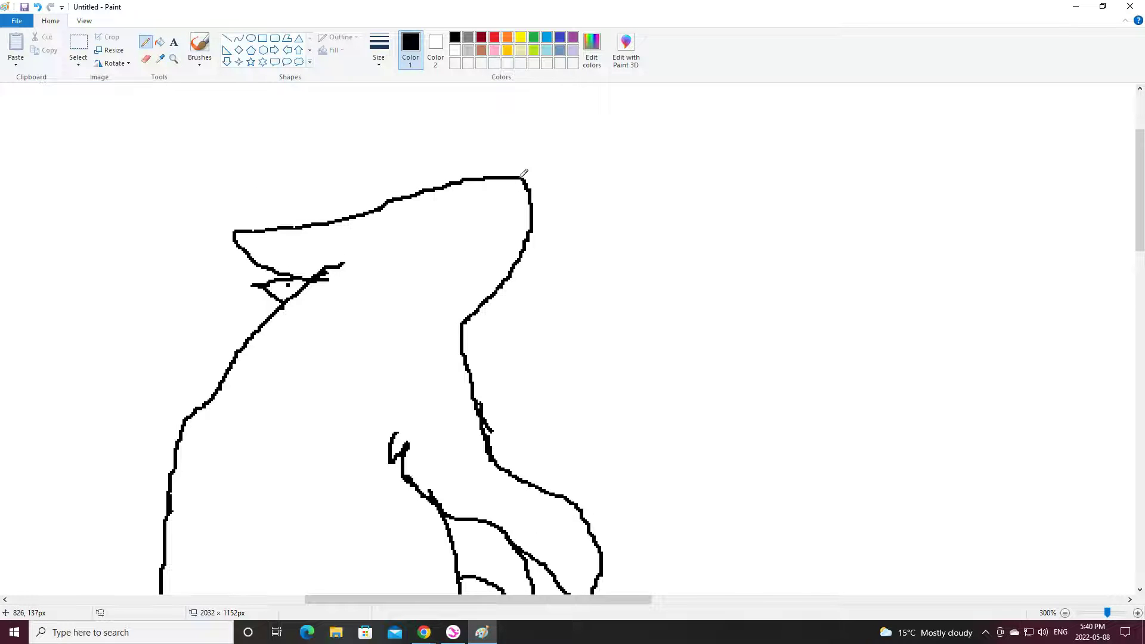
drag(511, 187, 530, 199)
mouse_move(400, 219)
mouse_down()
mouse_move(407, 240)
mouse_move(424, 217)
mouse_move(397, 214)
mouse_move(420, 228)
mouse_up()
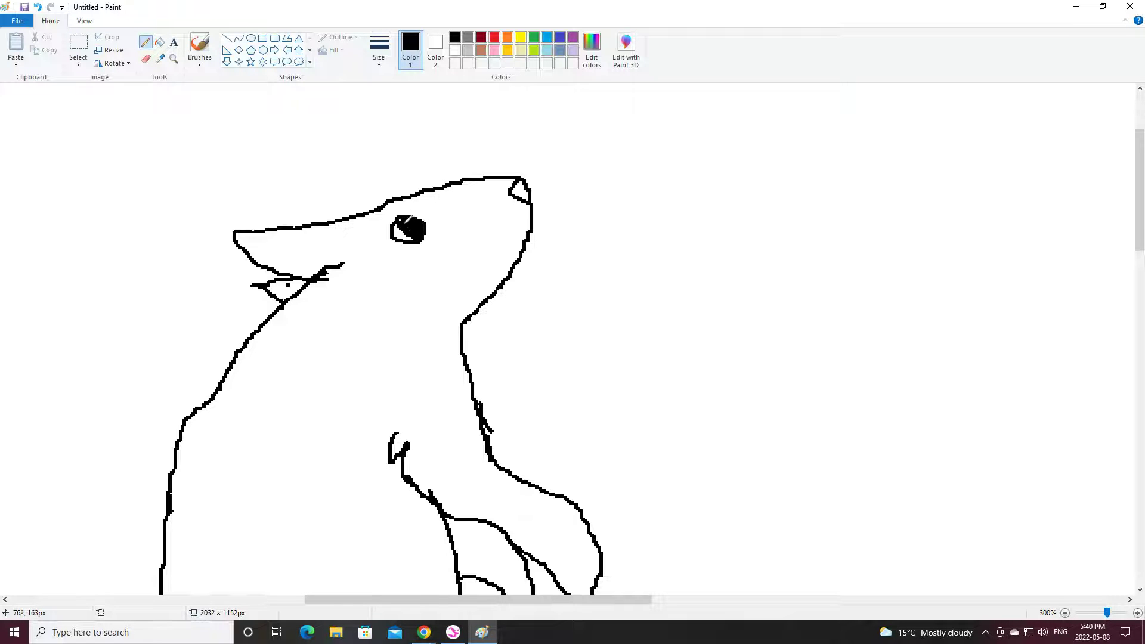
mouse_move(529, 232)
mouse_down()
mouse_move(516, 247)
mouse_move(475, 252)
mouse_up()
Step: Fill the animal's head and body with light gray, undoing the stray fill that recolors the black outline
click(468, 51)
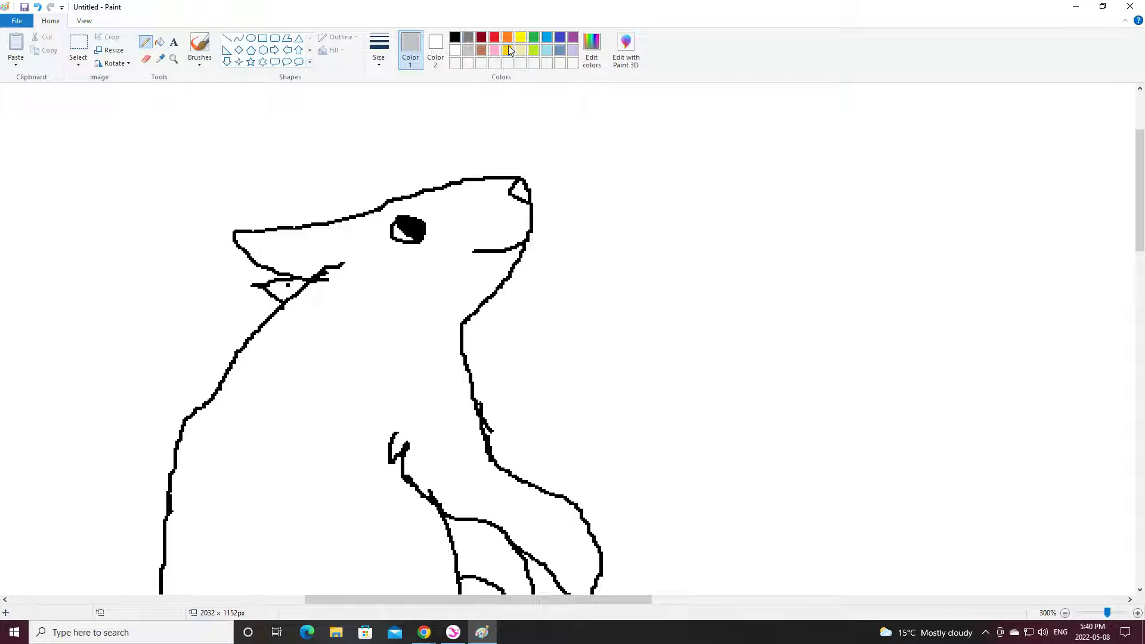
click(160, 43)
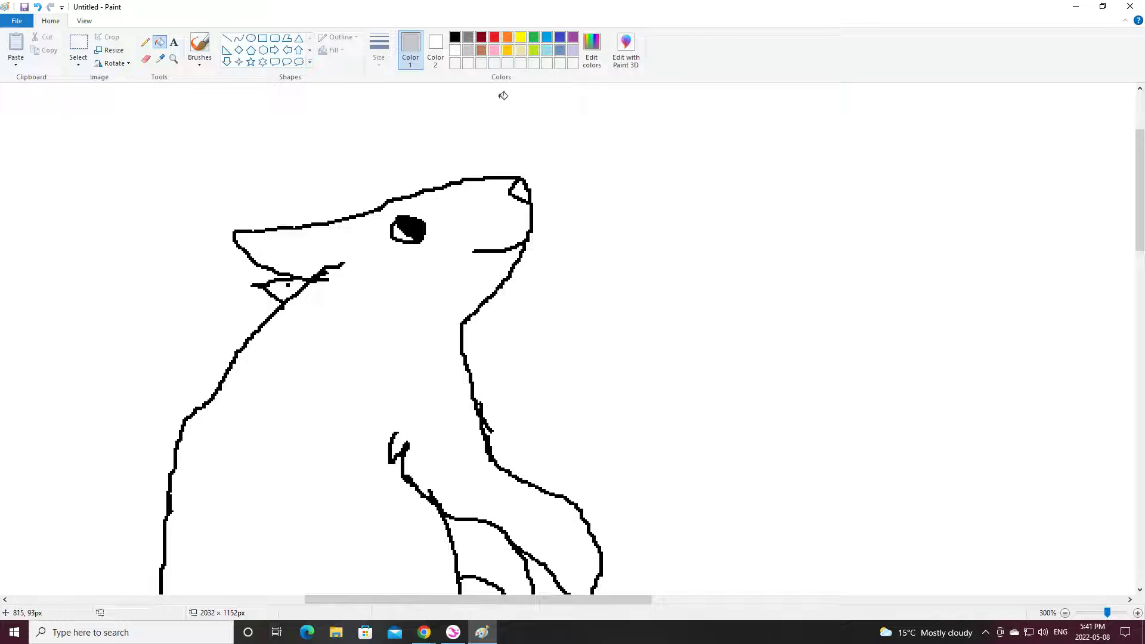
click(352, 348)
click(298, 290)
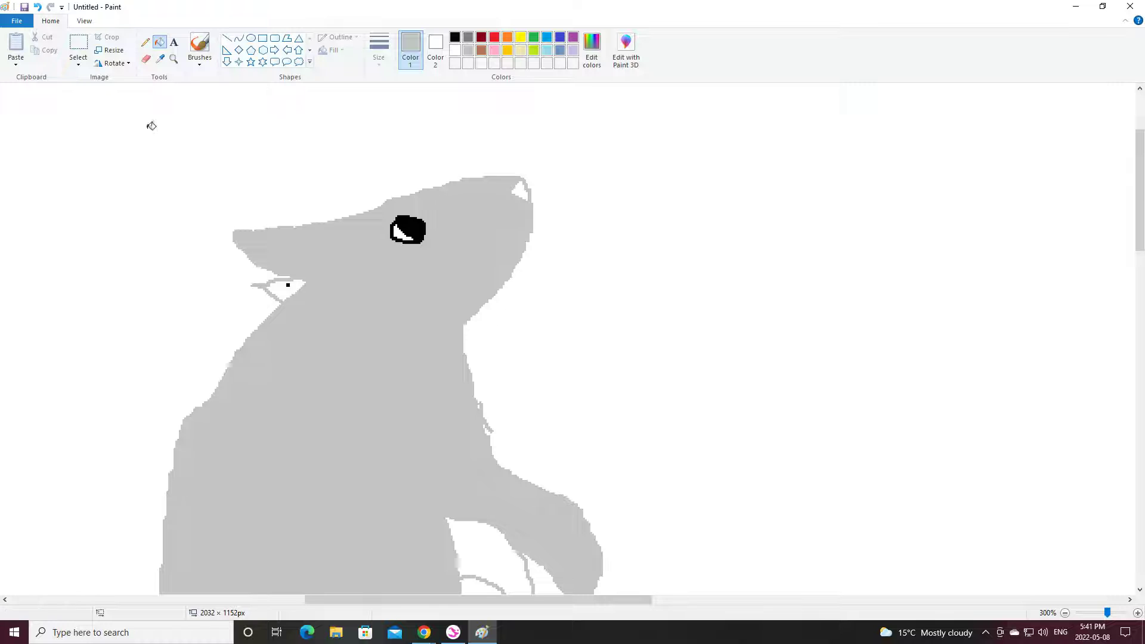
click(37, 7)
Step: Fill the far ear, far front leg and far hind leg with the same light gray
click(285, 289)
scroll(321, 324, down, 5)
click(492, 309)
scroll(494, 308, down, 5)
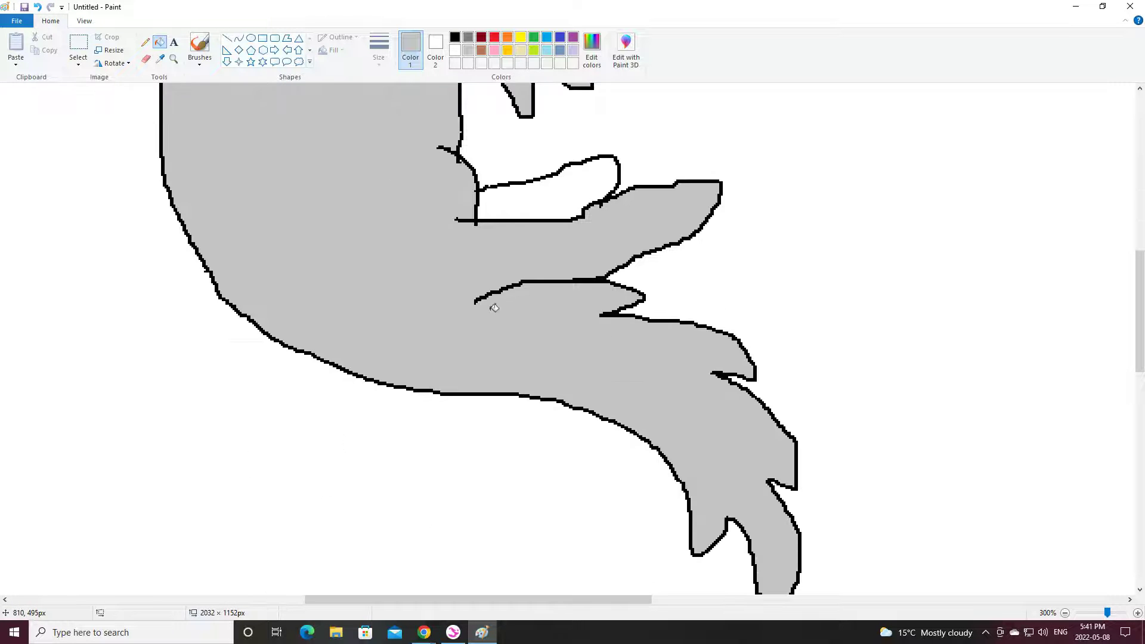
click(558, 193)
scroll(521, 259, up, 3)
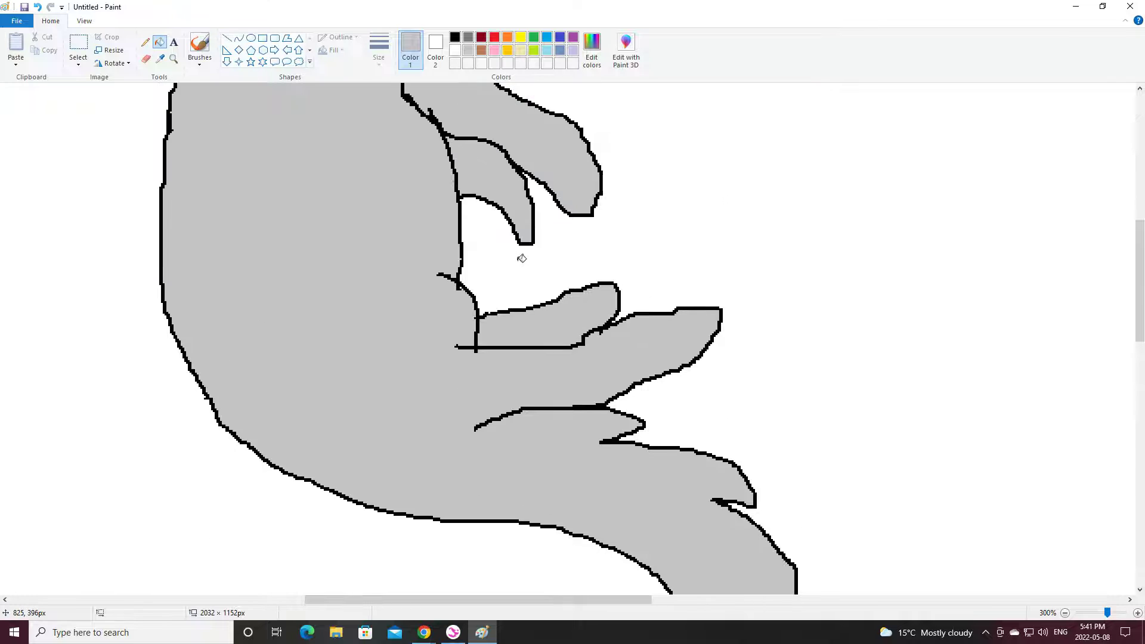
scroll(520, 256, up, 7)
Step: Outline marking patches on the belly, the chest and the tail tip in black with the Pencil
click(455, 37)
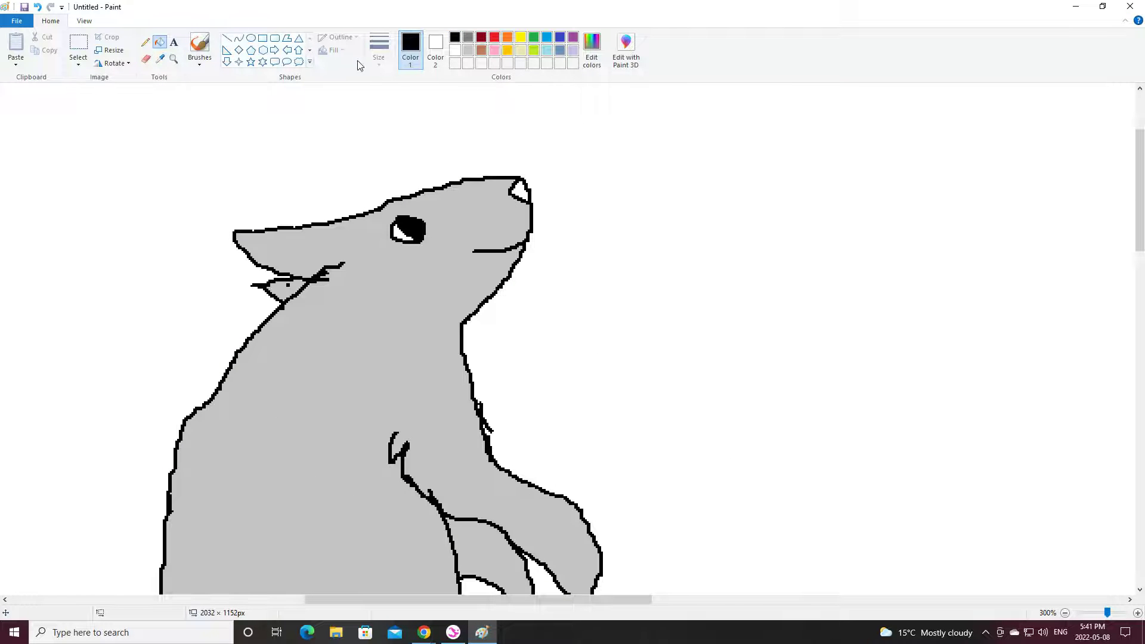
click(143, 43)
scroll(266, 243, down, 3)
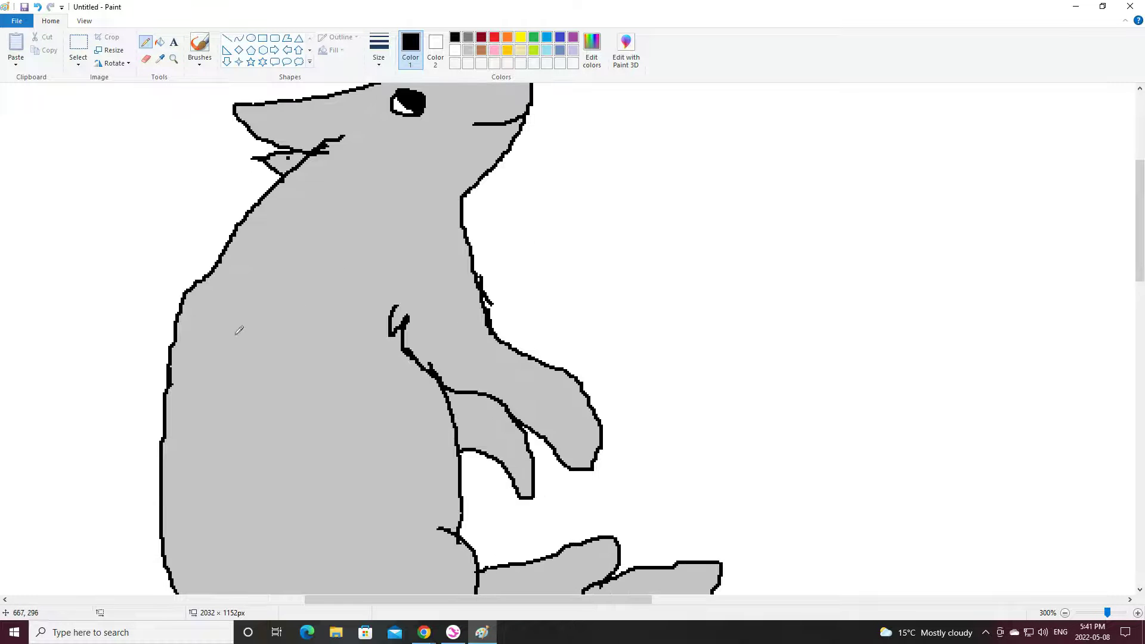
scroll(172, 438, down, 6)
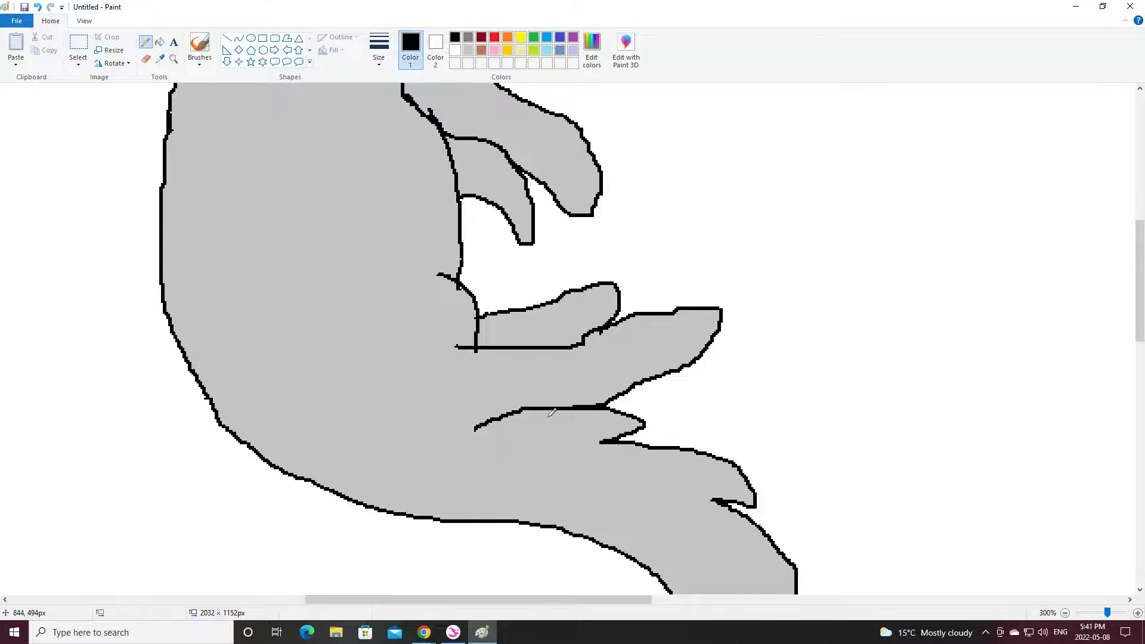
scroll(551, 412, up, 6)
mouse_move(430, 366)
mouse_down()
mouse_move(424, 444)
mouse_move(441, 526)
mouse_up()
mouse_move(460, 220)
mouse_down()
mouse_move(459, 279)
mouse_move(487, 314)
mouse_up()
scroll(490, 311, down, 9)
mouse_move(663, 454)
mouse_down()
mouse_move(749, 428)
mouse_move(764, 405)
mouse_up()
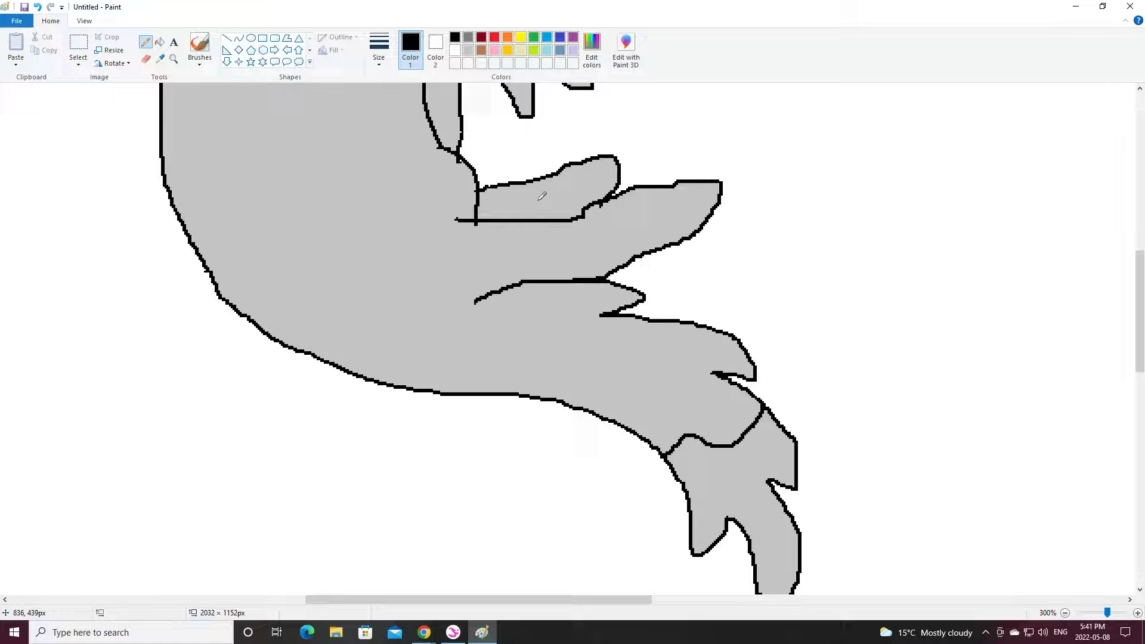
Step: Mix a pale beige custom color with hue 32, saturation 62 and luminosity 206 as the drawing color
click(455, 50)
click(518, 51)
click(591, 51)
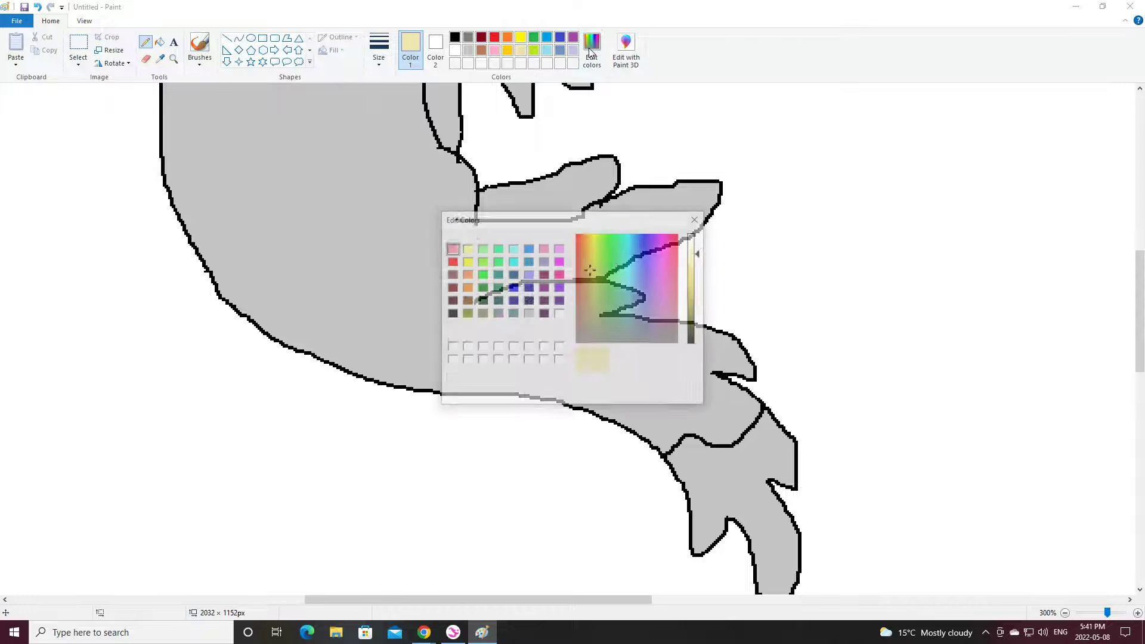
mouse_move(699, 255)
mouse_down()
mouse_move(698, 271)
mouse_move(699, 255)
mouse_up()
drag(591, 268, 590, 314)
drag(699, 258, 699, 254)
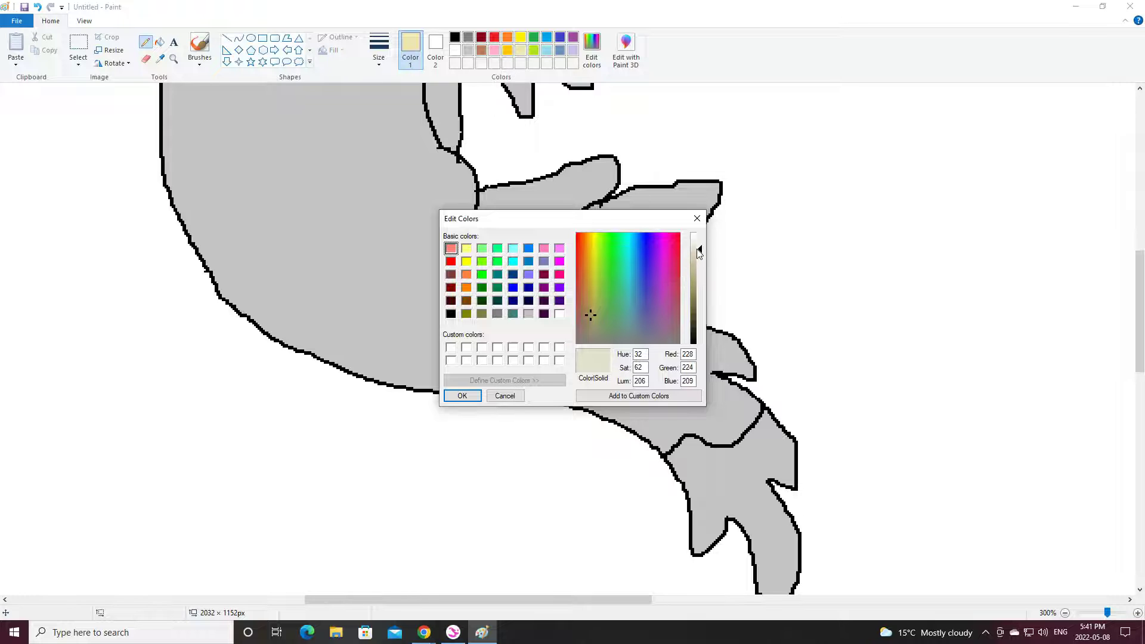
click(462, 396)
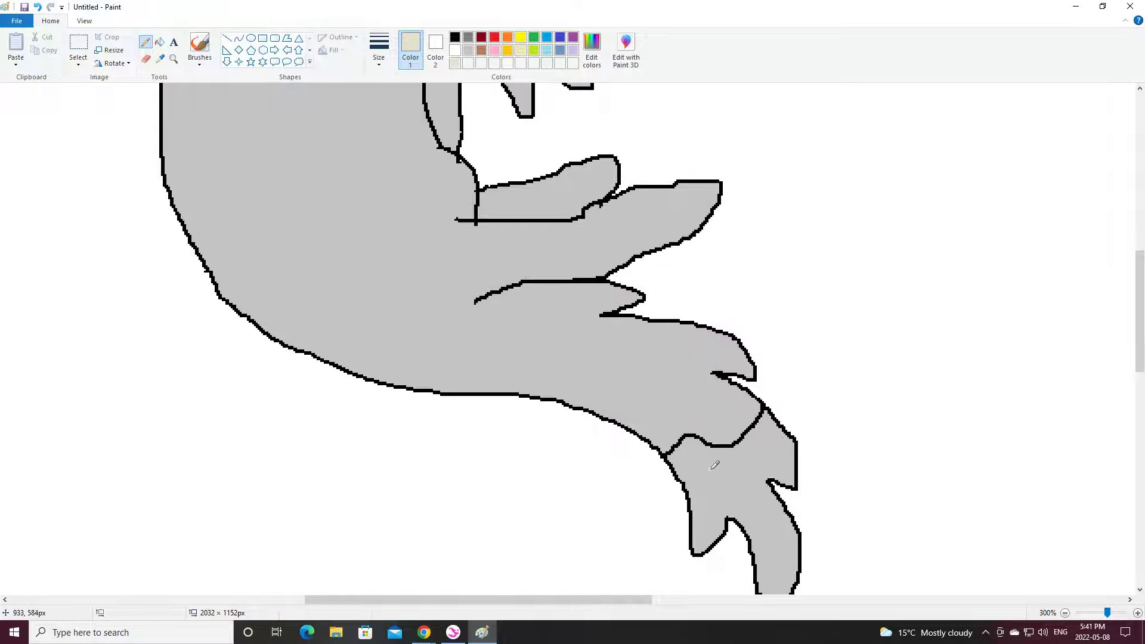
Step: Fill the outlined tail tip, belly patch and chest patch with the pale beige color
click(159, 42)
click(709, 475)
scroll(674, 468, up, 4)
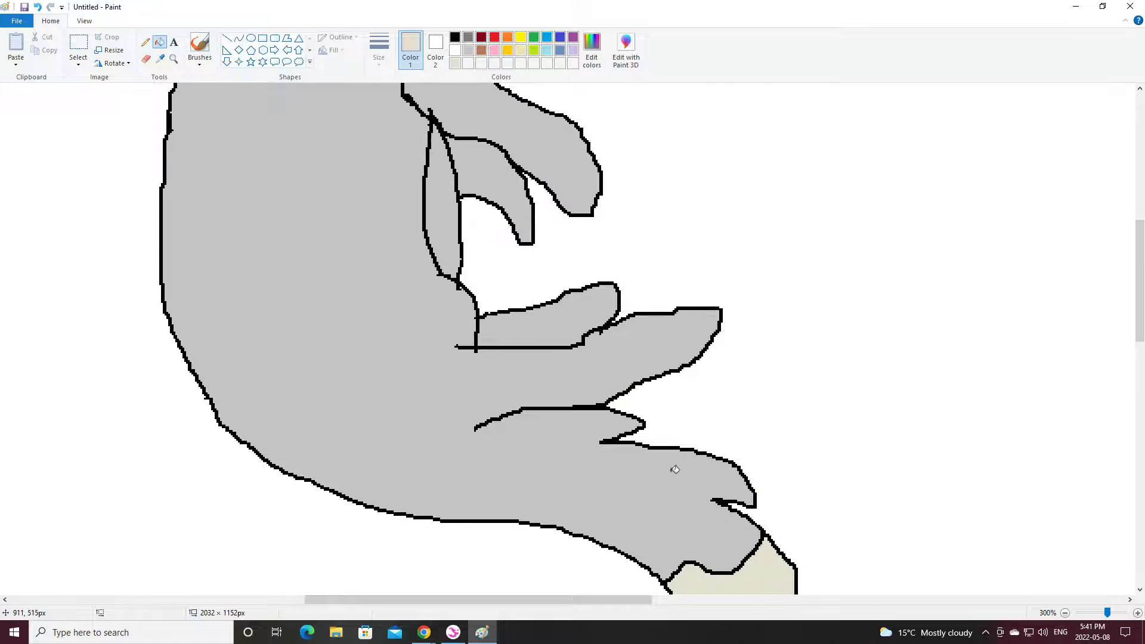
click(446, 331)
scroll(449, 332, up, 2)
click(471, 270)
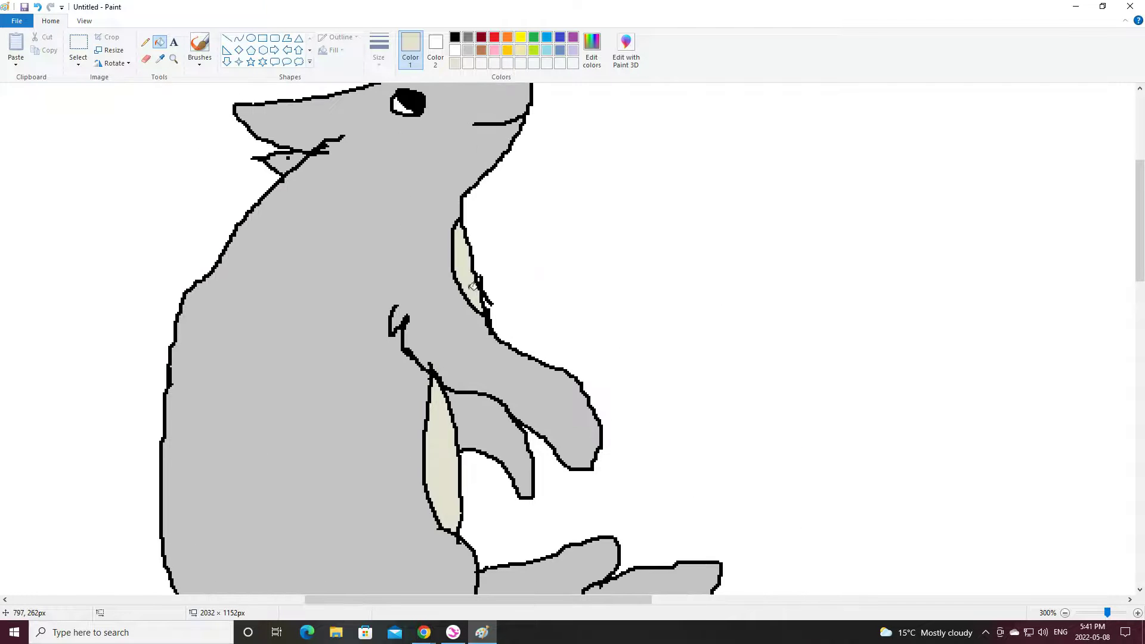
mouse_move(425, 635)
click(383, 598)
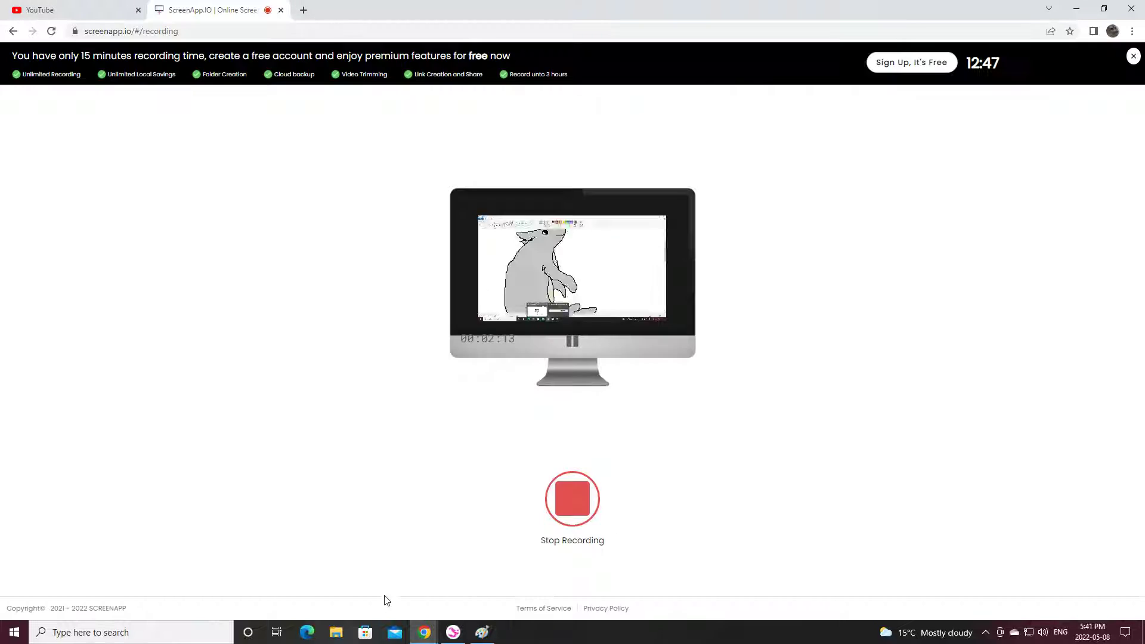
click(481, 633)
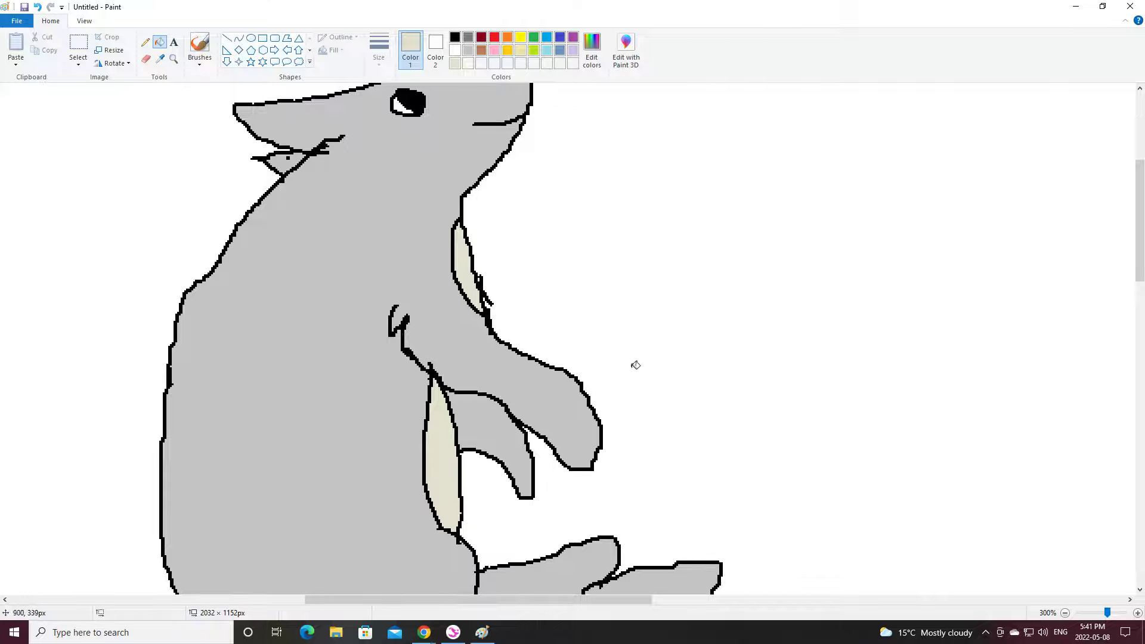
Step: Fill the animal's nose with black
scroll(636, 365, up, 5)
click(456, 38)
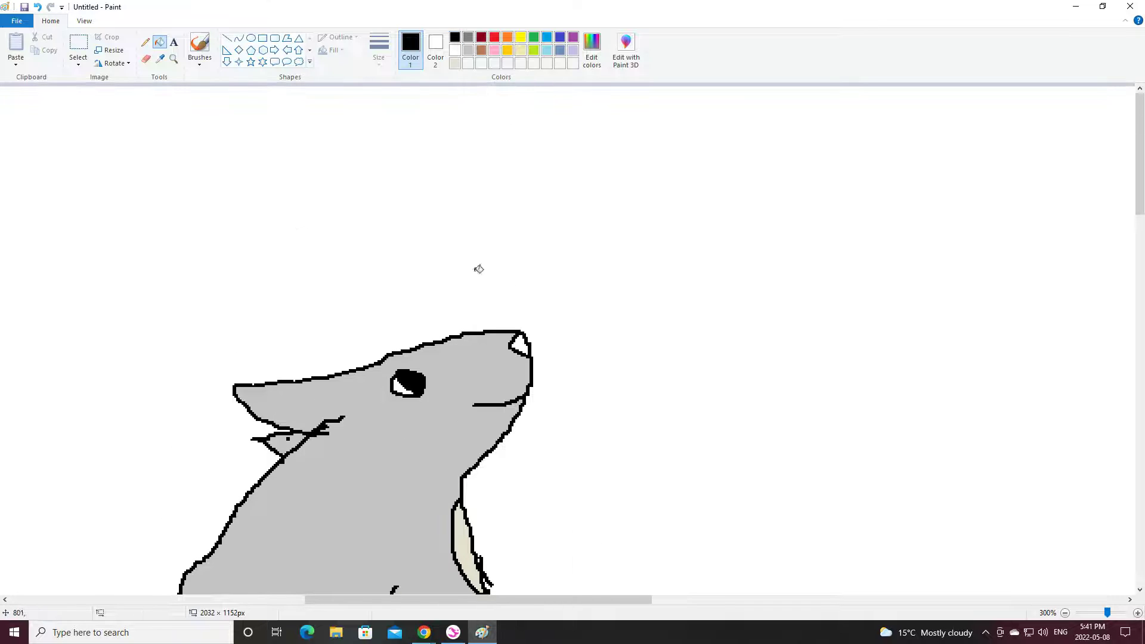
click(517, 345)
Step: Draw dark gray Pencil stripes inward from the outline along the animal's neck and back
click(468, 37)
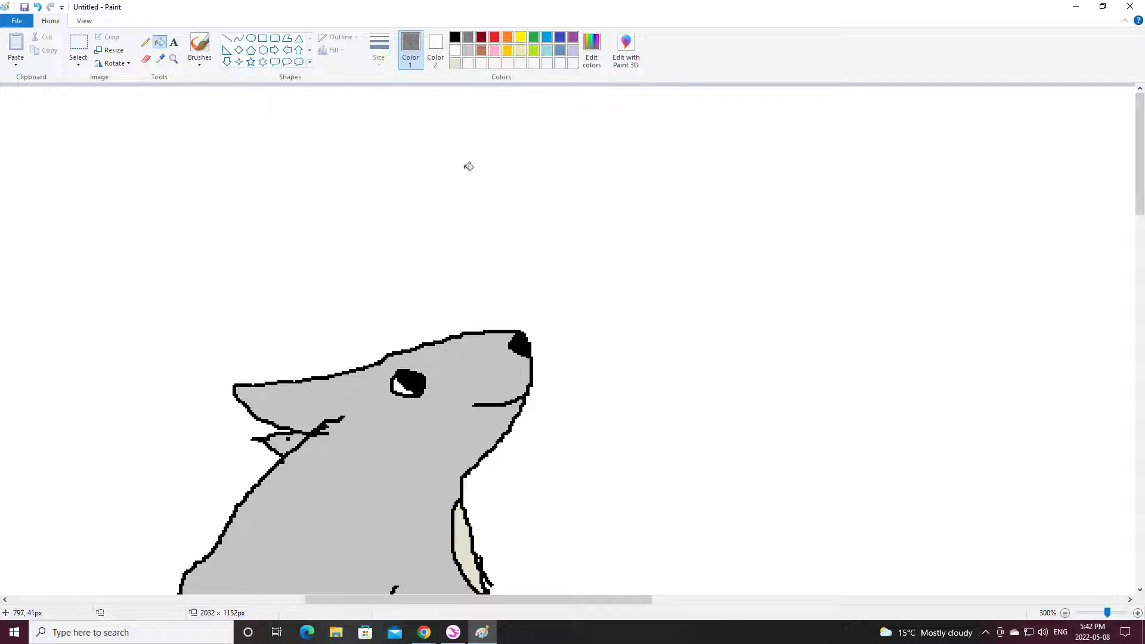
click(145, 42)
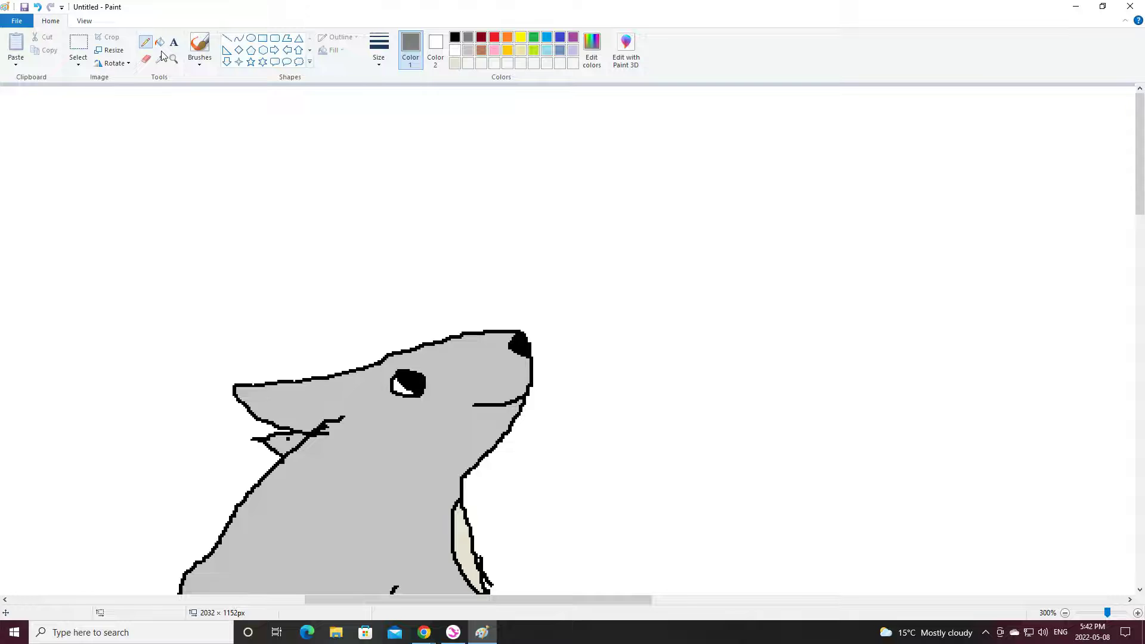
scroll(273, 398, down, 6)
scroll(277, 248, up, 2)
drag(301, 195, 322, 256)
drag(233, 267, 299, 337)
scroll(271, 365, down, 2)
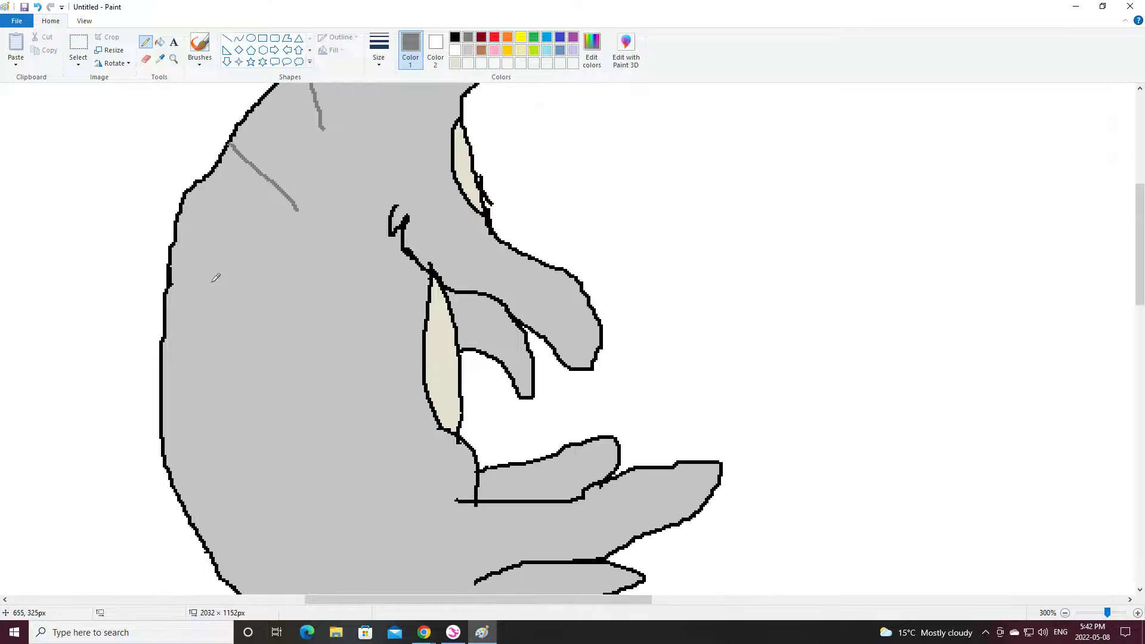
drag(169, 263, 251, 278)
mouse_move(164, 362)
mouse_down()
mouse_move(244, 377)
mouse_move(304, 352)
mouse_up()
Step: Add four dark gray stripes along the animal's rump, underside and tail
scroll(198, 378, down, 2)
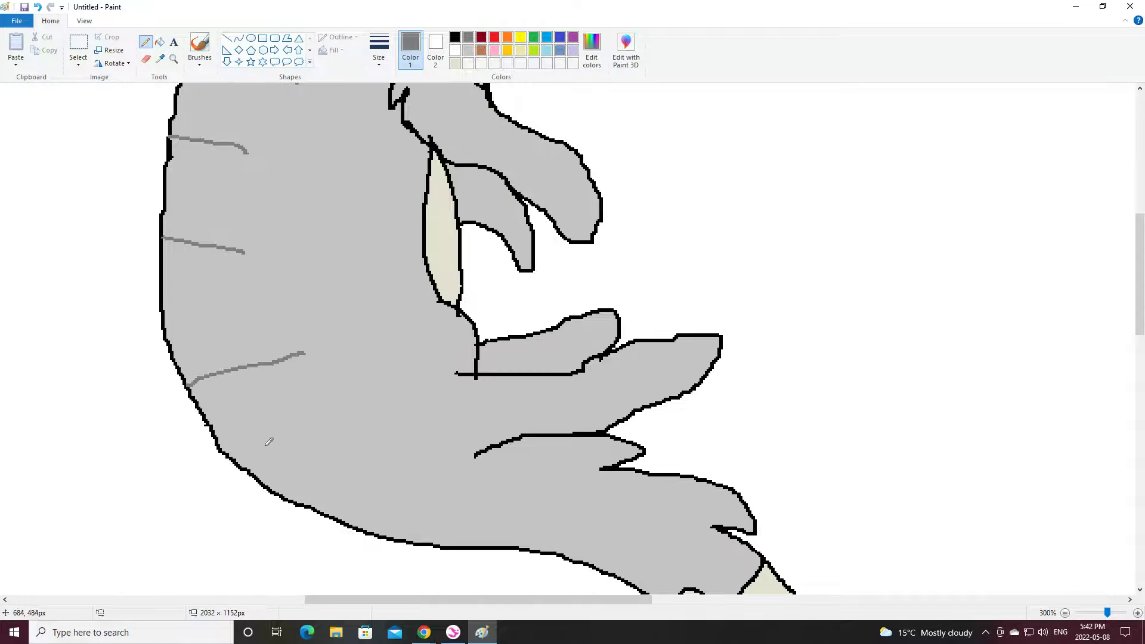
drag(270, 487, 351, 460)
drag(404, 540, 481, 490)
drag(548, 552, 596, 508)
drag(624, 574, 658, 535)
Step: Draw short dark gray stripes across both hind legs and both front legs
mouse_move(571, 372)
mouse_down()
mouse_move(563, 419)
mouse_move(616, 380)
mouse_up()
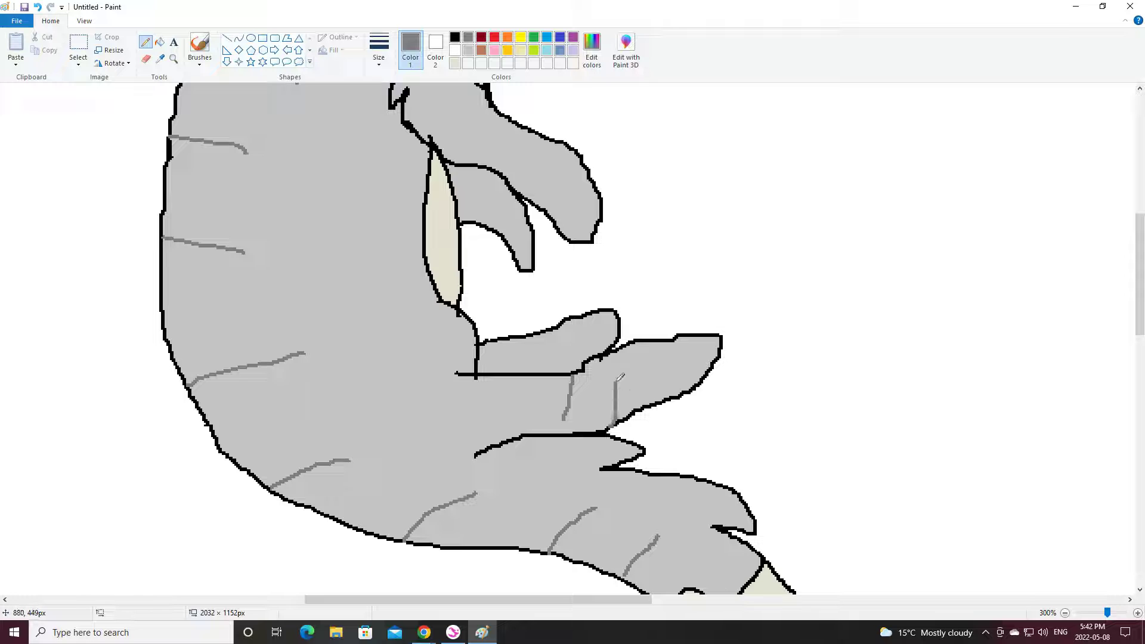
mouse_move(522, 338)
mouse_down()
mouse_move(522, 376)
mouse_move(559, 372)
mouse_move(575, 332)
mouse_up()
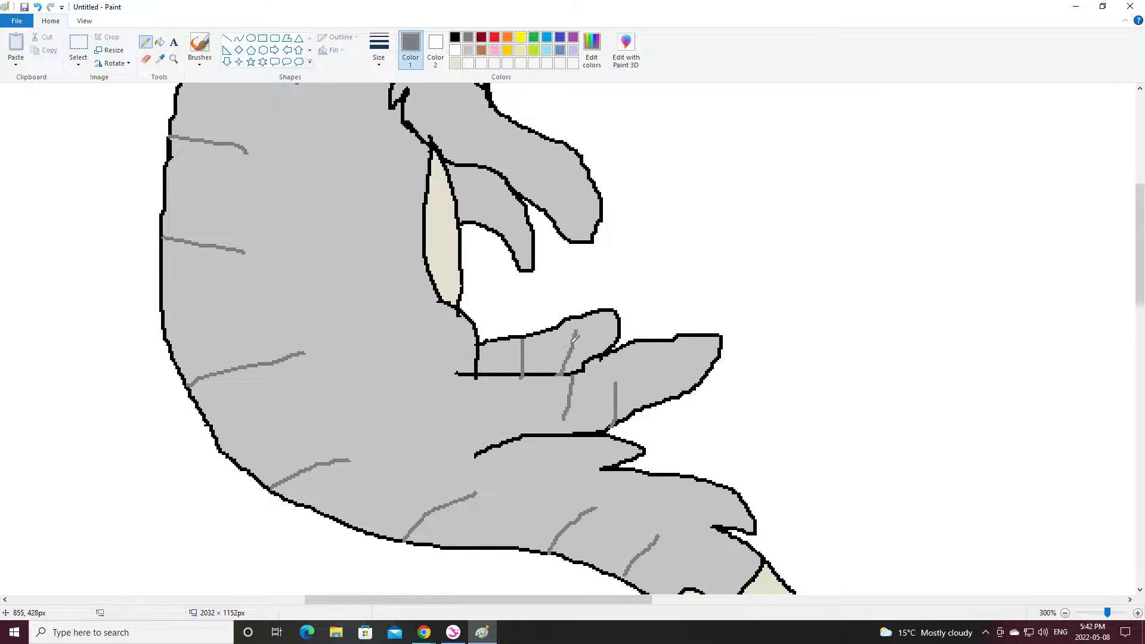
scroll(537, 343, up, 3)
mouse_move(487, 302)
mouse_down()
mouse_move(471, 321)
mouse_move(501, 346)
mouse_move(554, 294)
mouse_up()
mouse_move(515, 261)
mouse_down()
mouse_move(495, 274)
mouse_move(486, 255)
mouse_up()
Step: Shade the tips of both ears dark gray with the Pencil
scroll(477, 280, up, 5)
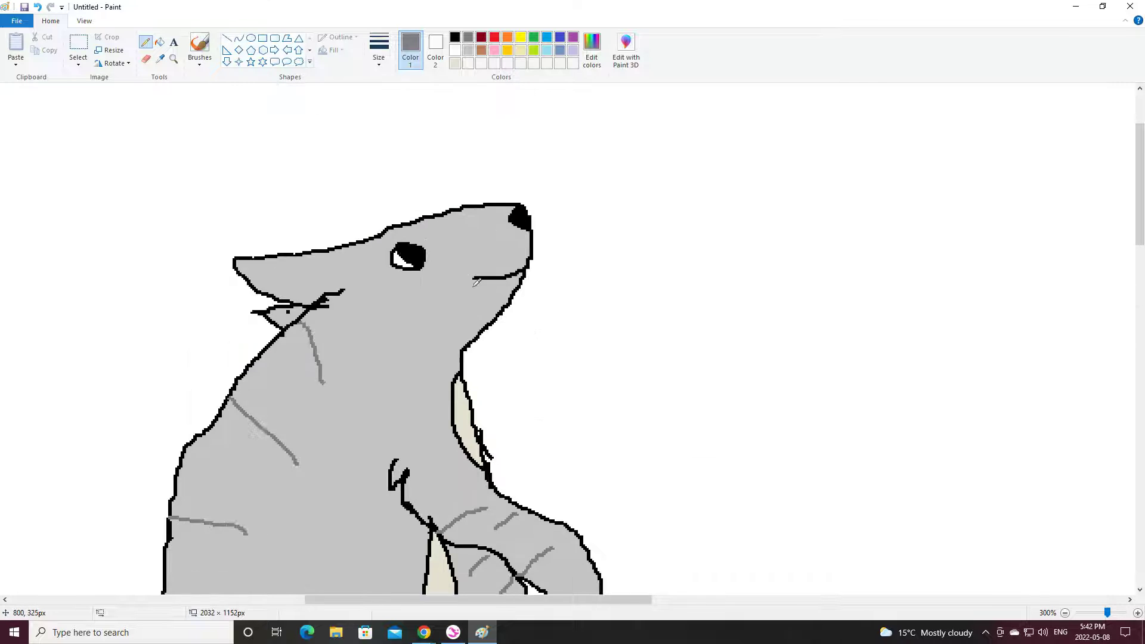
drag(255, 258, 247, 264)
scroll(487, 434, down, 4)
scroll(486, 434, up, 2)
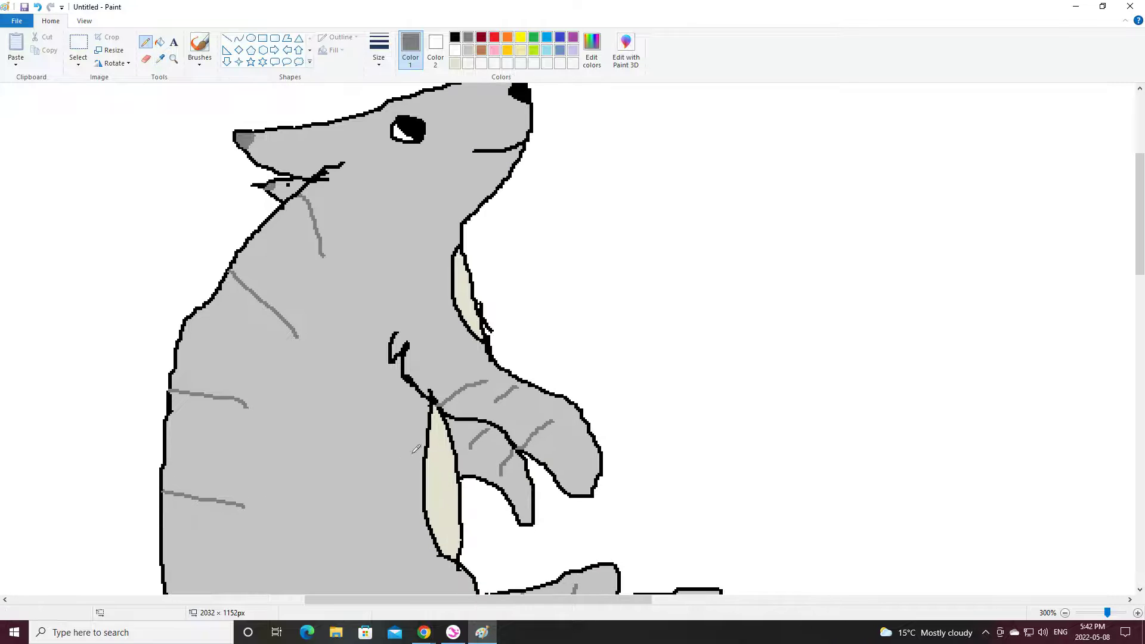
Step: Outline a second, smaller sitting animal with a hind leg and bushy tail in black Pencil behind the striped animal's back
click(1101, 612)
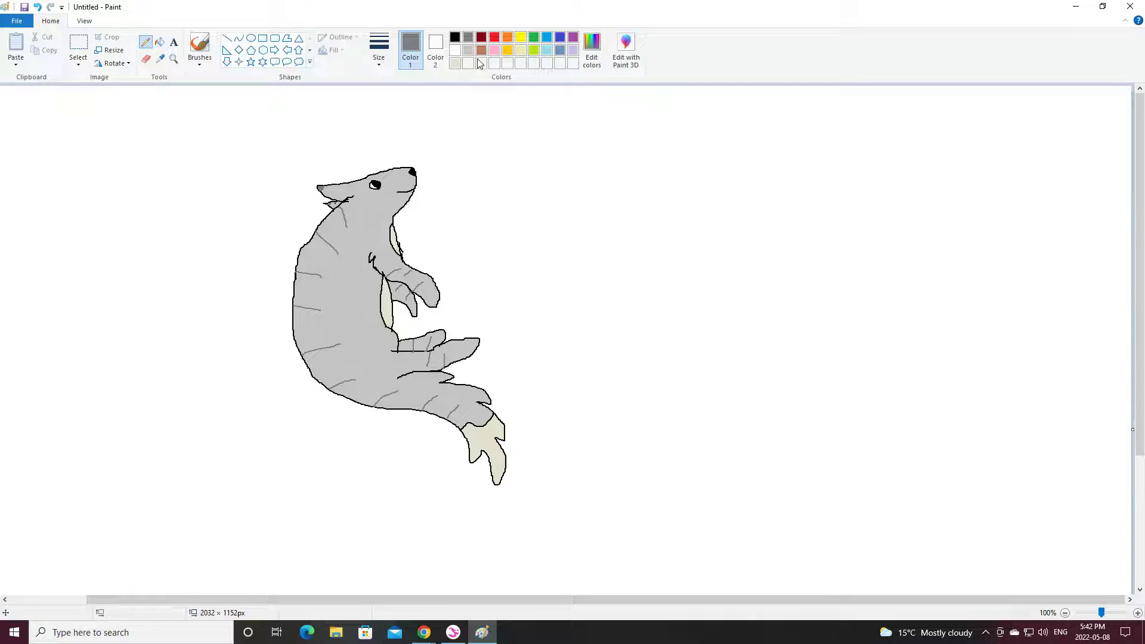
click(454, 37)
scroll(501, 253, down, 2)
scroll(531, 323, up, 2)
drag(1113, 599, 953, 599)
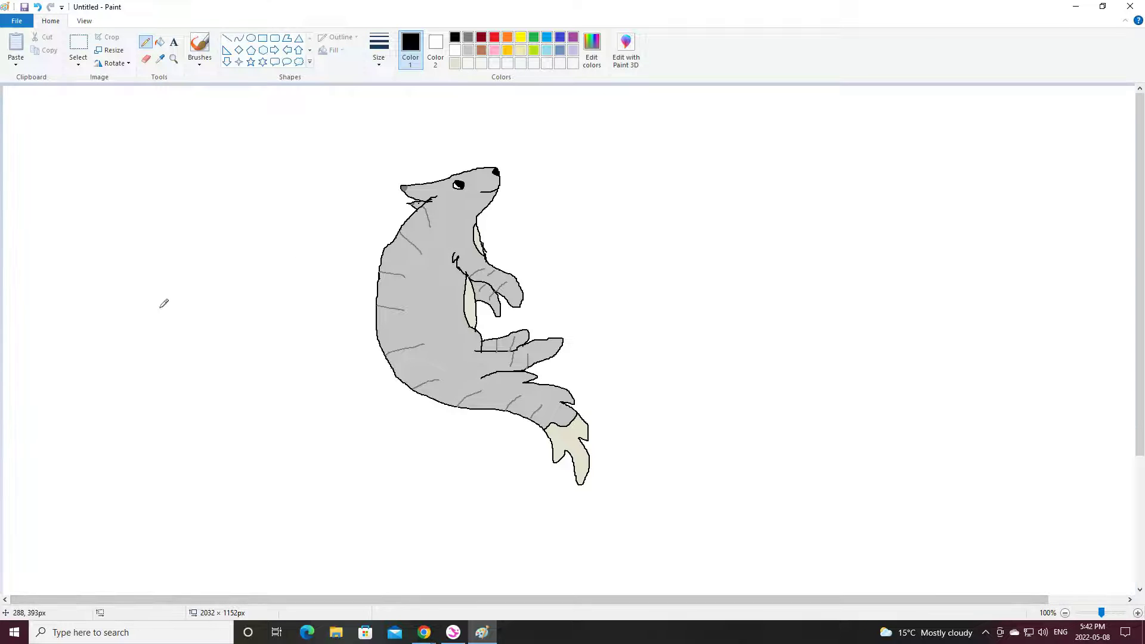
mouse_move(170, 335)
mouse_down()
mouse_move(174, 365)
mouse_move(232, 413)
mouse_move(274, 417)
mouse_move(283, 462)
mouse_move(296, 456)
mouse_move(303, 478)
mouse_move(315, 425)
mouse_up()
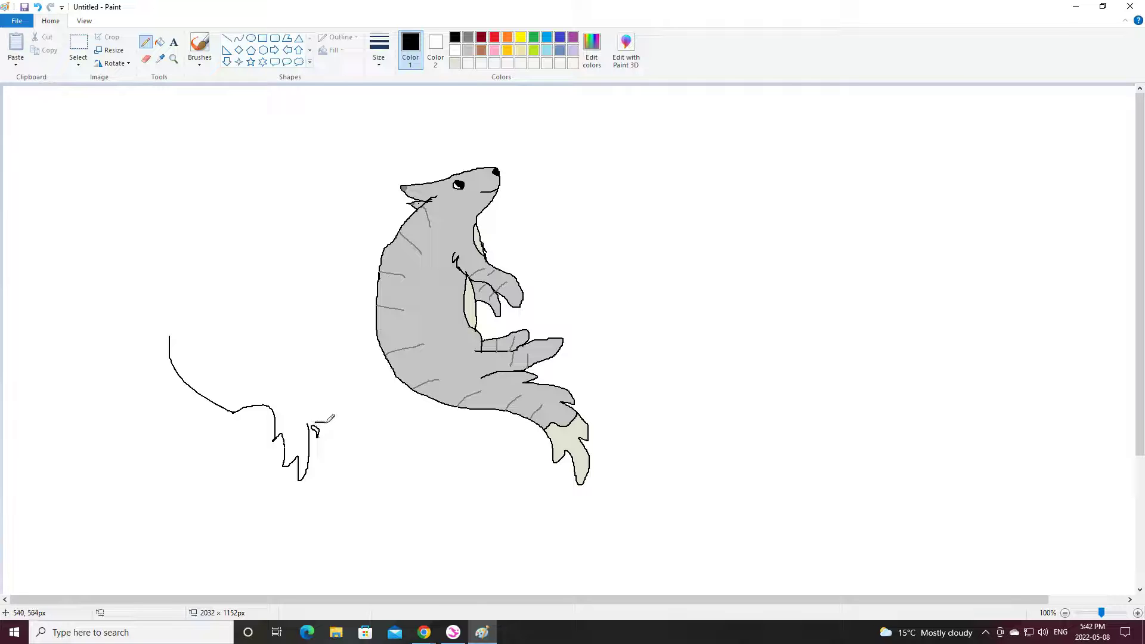
mouse_move(311, 423)
mouse_down()
mouse_move(290, 389)
mouse_move(255, 389)
mouse_move(311, 364)
mouse_move(242, 375)
mouse_move(259, 389)
mouse_move(225, 317)
mouse_move(182, 289)
mouse_move(188, 282)
mouse_move(172, 288)
mouse_move(213, 283)
mouse_move(224, 318)
mouse_up()
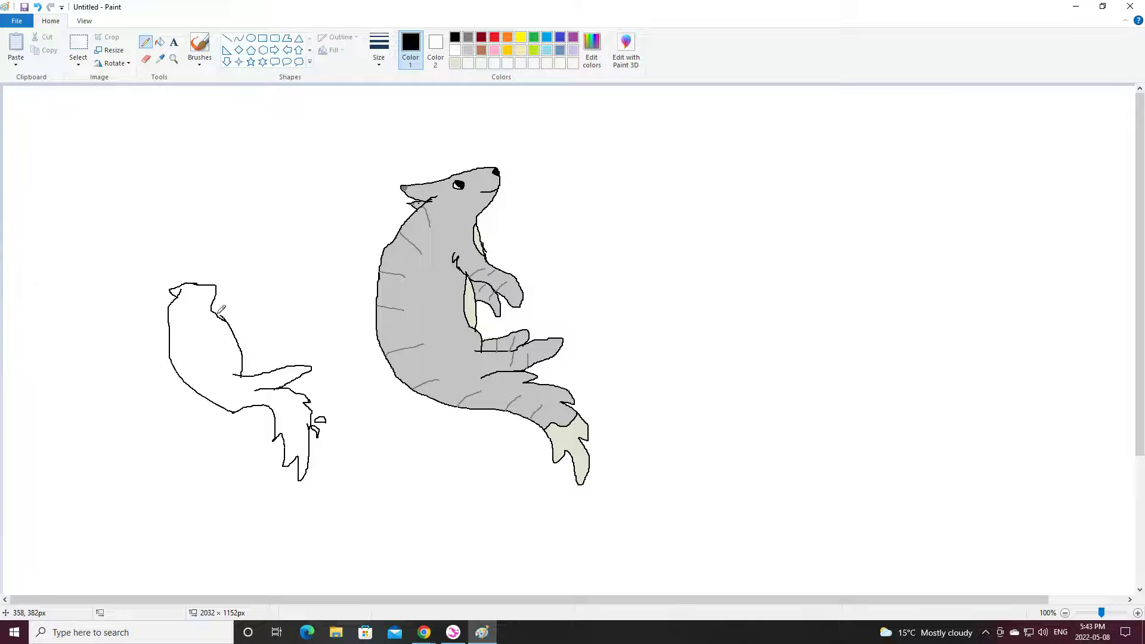
Step: Draw a short black-outlined front leg on the small animal's chest, undoing the first attempt
mouse_move(220, 311)
mouse_down()
mouse_move(254, 292)
mouse_move(233, 331)
mouse_up()
click(37, 7)
mouse_move(226, 314)
mouse_down()
mouse_move(239, 317)
mouse_move(229, 342)
mouse_up()
Step: Fill the small animal's body and front leg with dark gray, undoing the fill that recolors its outline
click(173, 58)
click(205, 373)
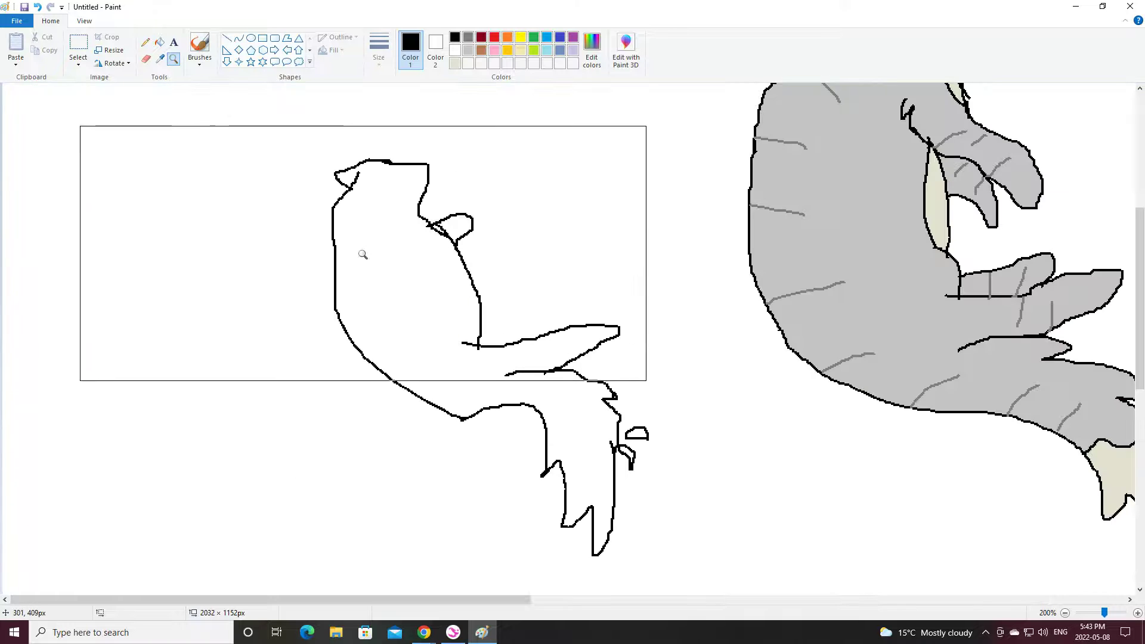
click(145, 42)
click(469, 38)
click(159, 42)
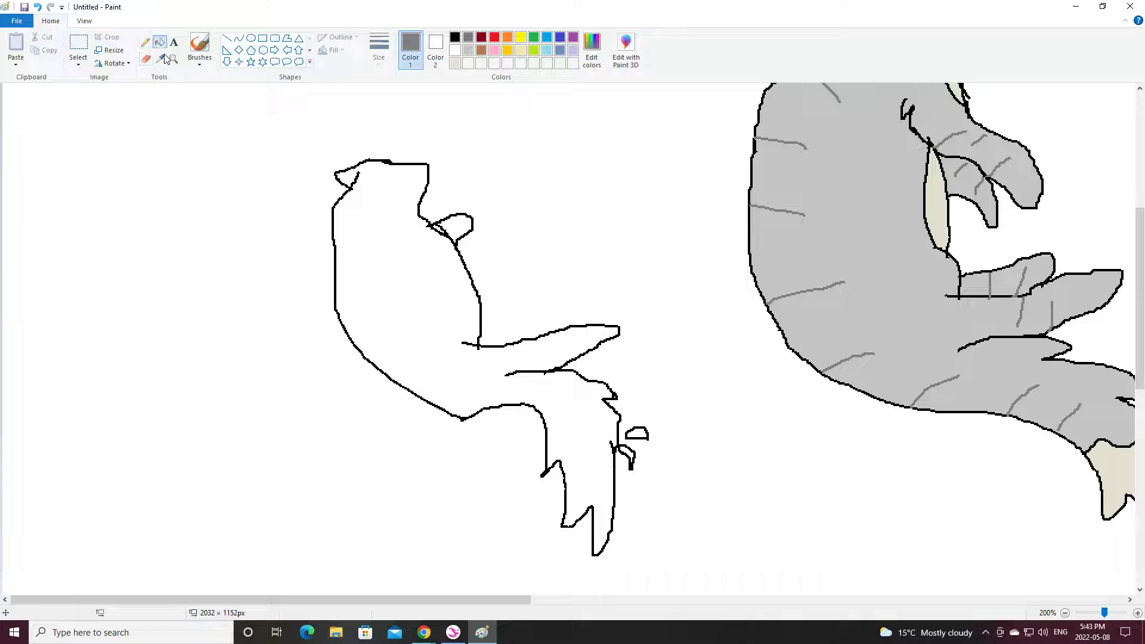
click(396, 224)
click(467, 225)
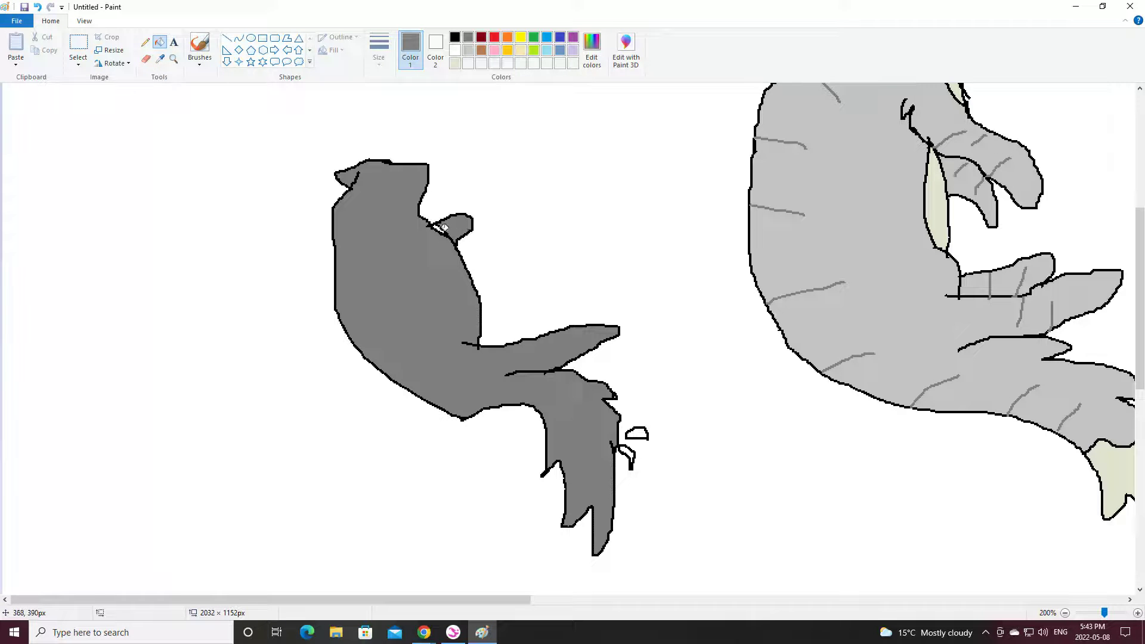
click(440, 227)
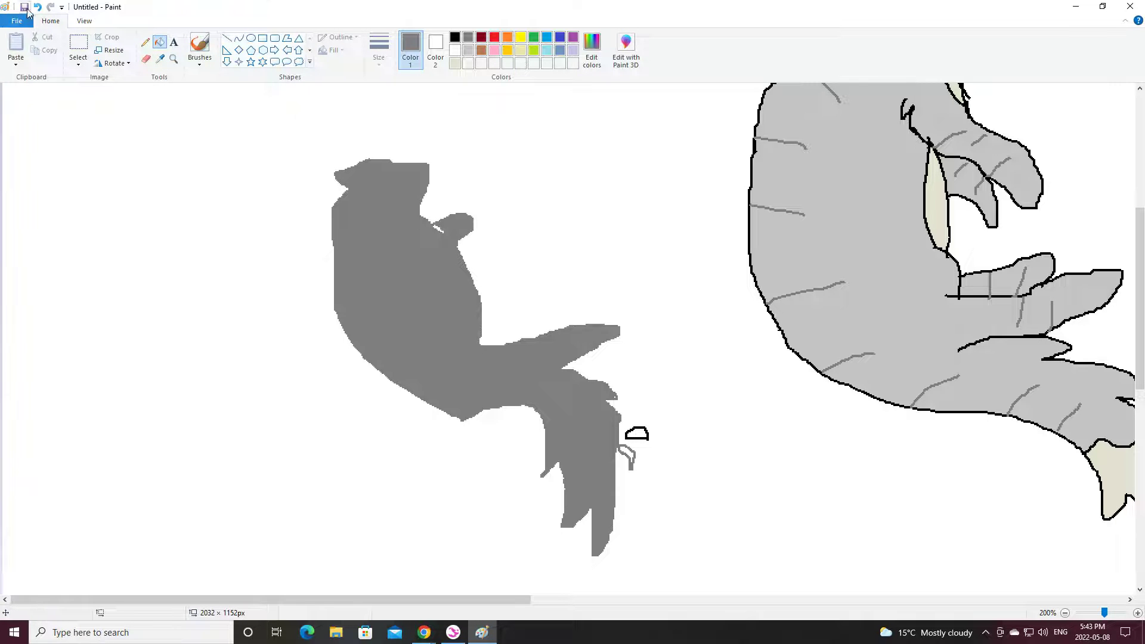
click(38, 7)
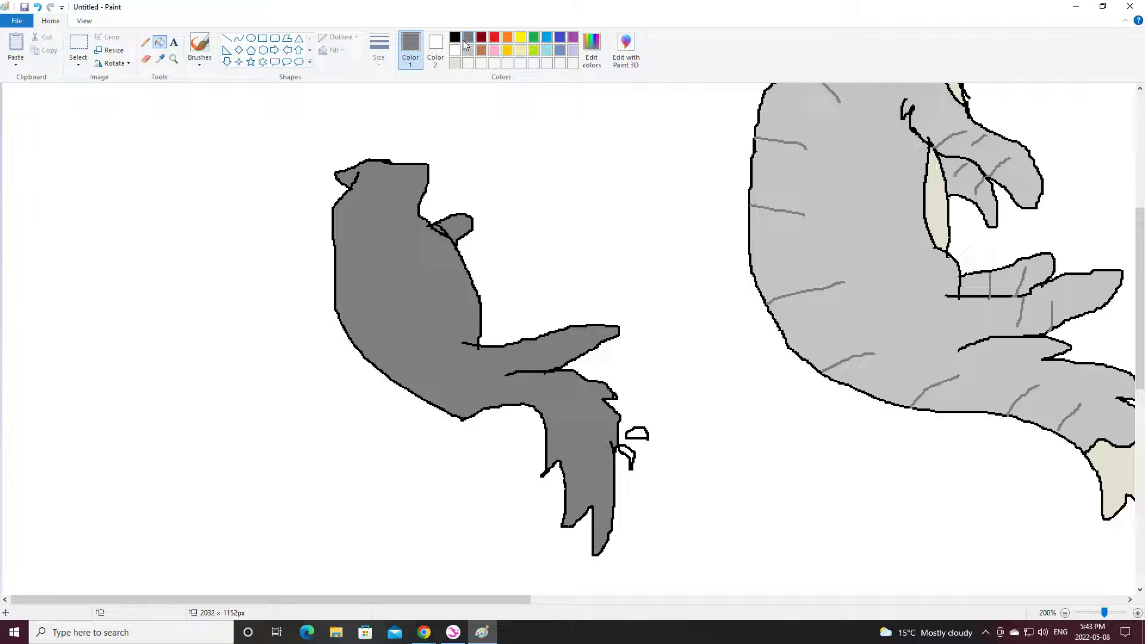
Step: Recolor the small animal's body and front leg light gray with the Fill tool
click(468, 51)
click(146, 43)
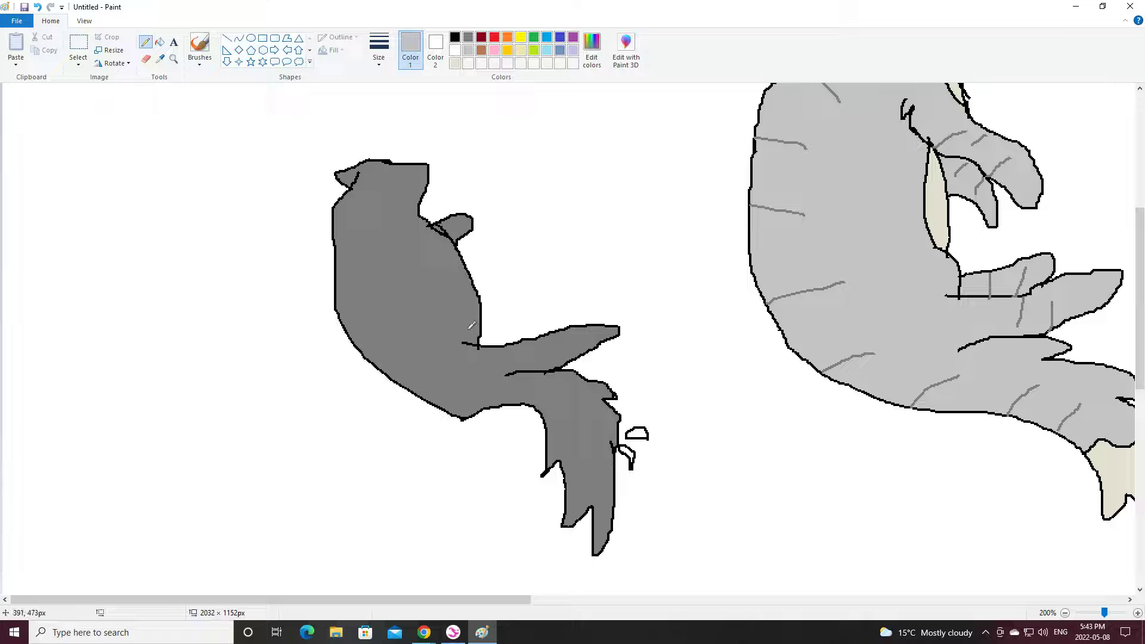
drag(435, 302, 440, 308)
click(159, 42)
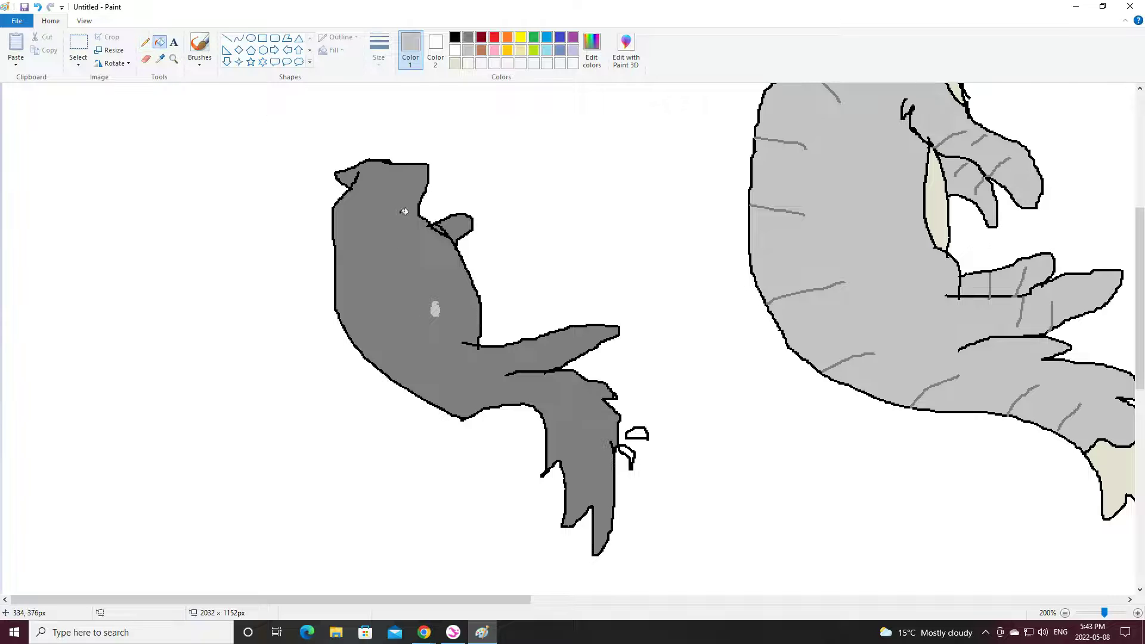
click(394, 244)
click(462, 225)
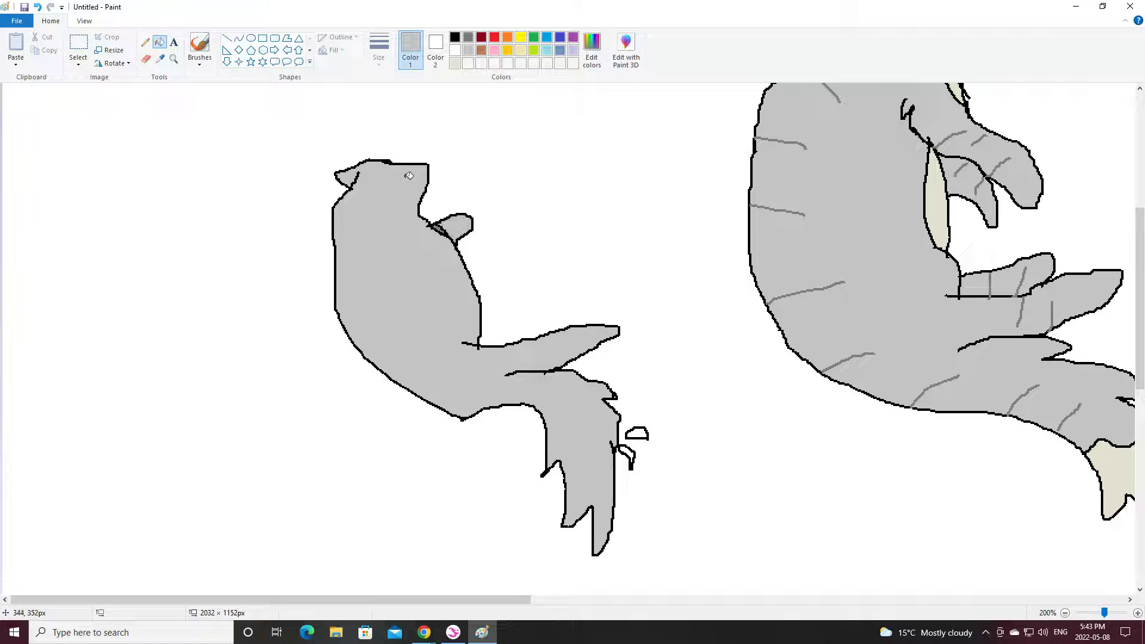
Step: Draw small dark gray Pencil spots on the small animal's back, hip and tail, and shade the two bits beside the tail
click(468, 37)
click(145, 42)
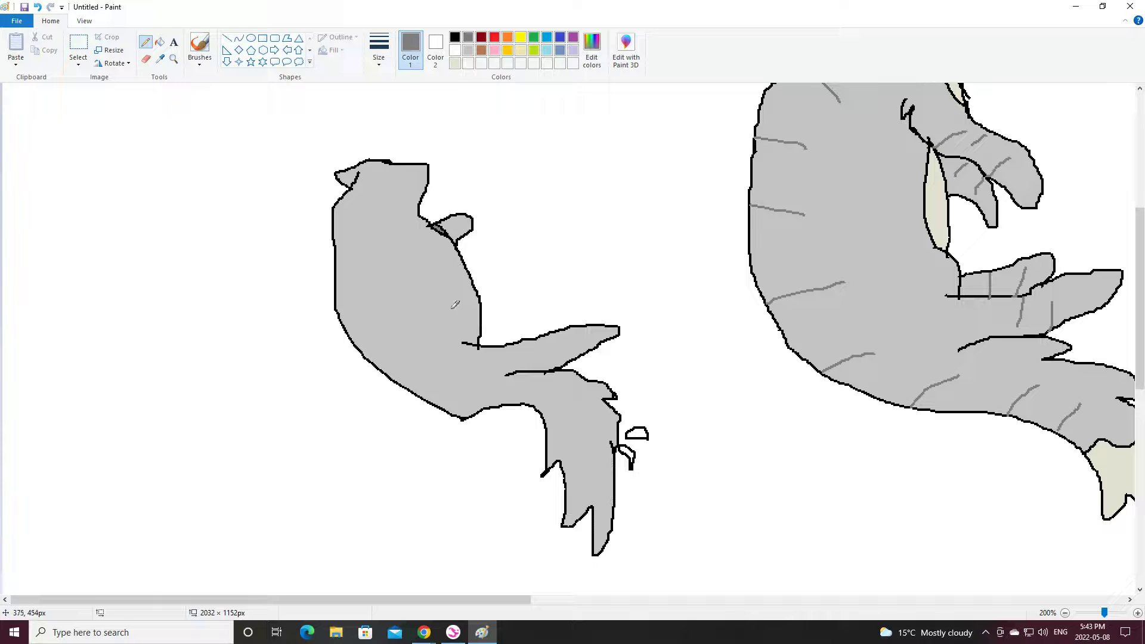
drag(444, 316, 470, 325)
drag(344, 249, 353, 229)
mouse_move(595, 462)
mouse_down()
mouse_move(639, 429)
mouse_move(624, 447)
mouse_move(637, 454)
mouse_up()
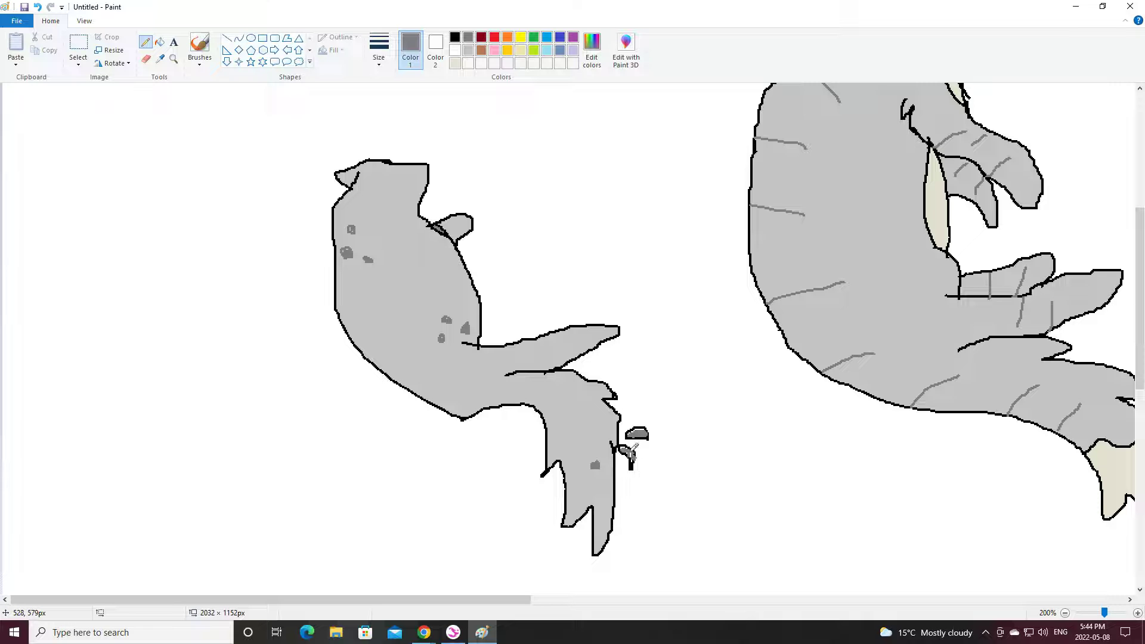
Step: Fill the white background around both animals with black
scroll(490, 301, up, 3)
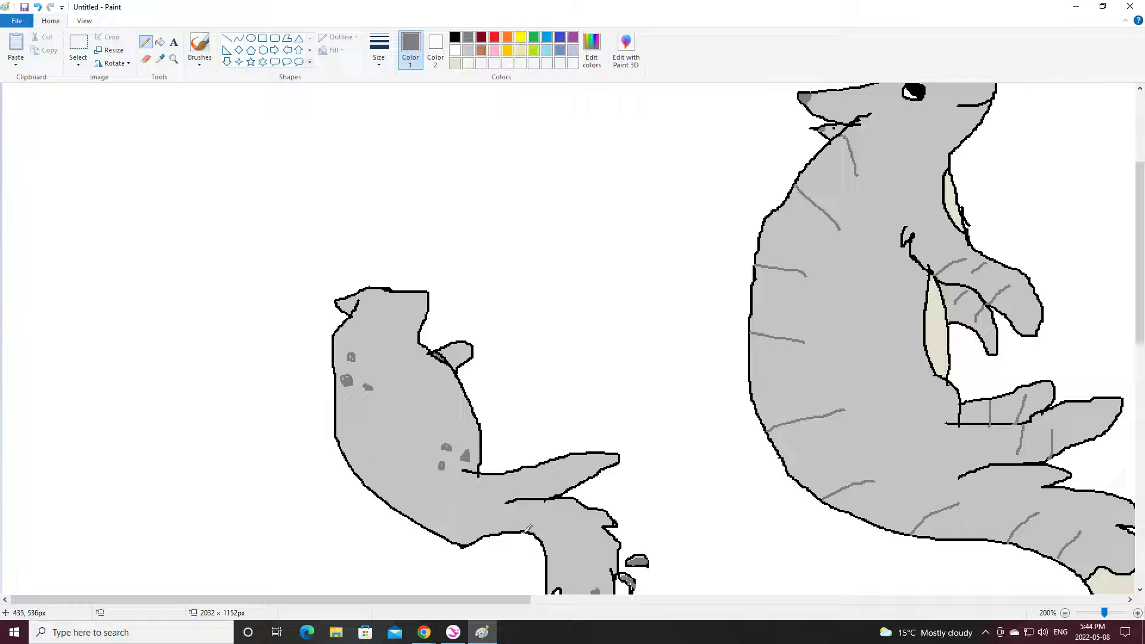
mouse_move(1104, 612)
mouse_down()
mouse_move(1087, 612)
mouse_move(1101, 612)
mouse_up()
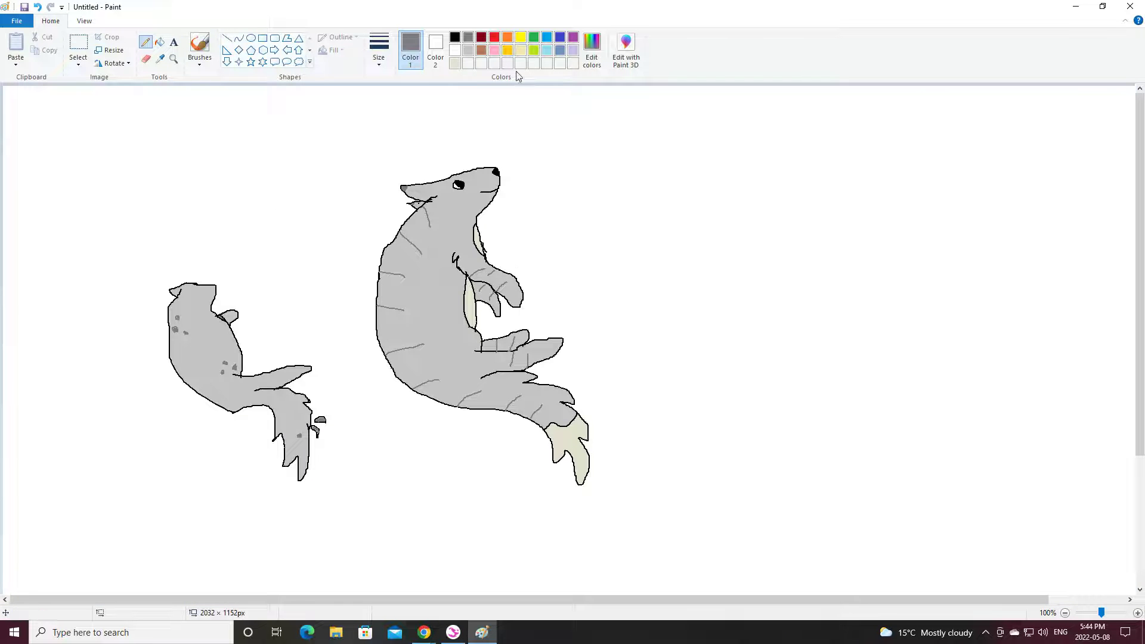
click(455, 38)
click(159, 42)
click(703, 176)
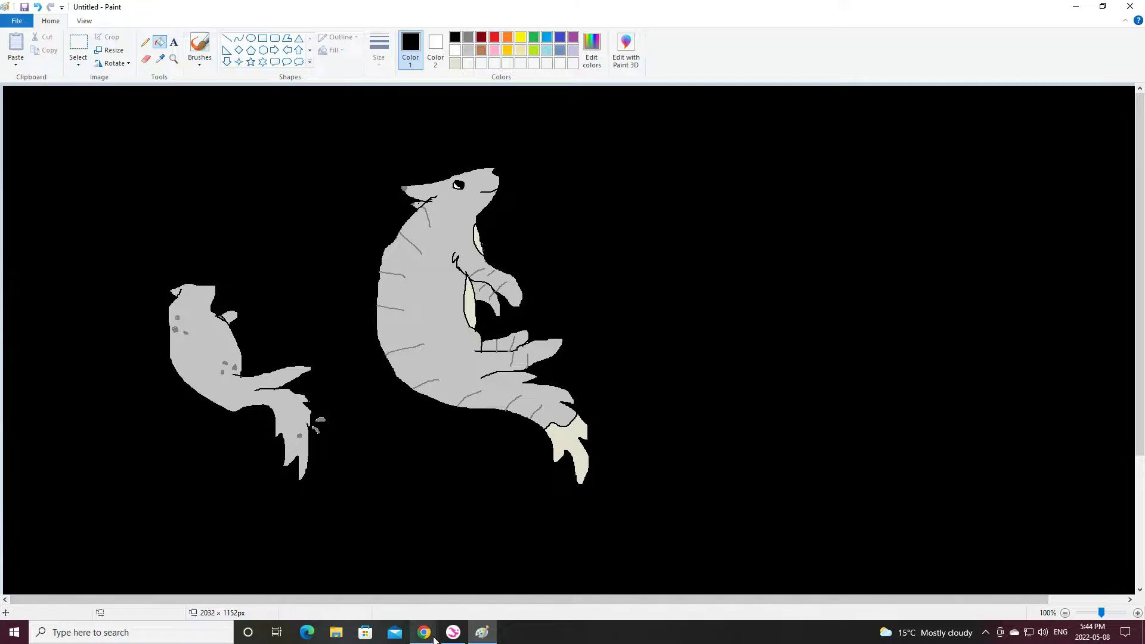
mouse_move(424, 632)
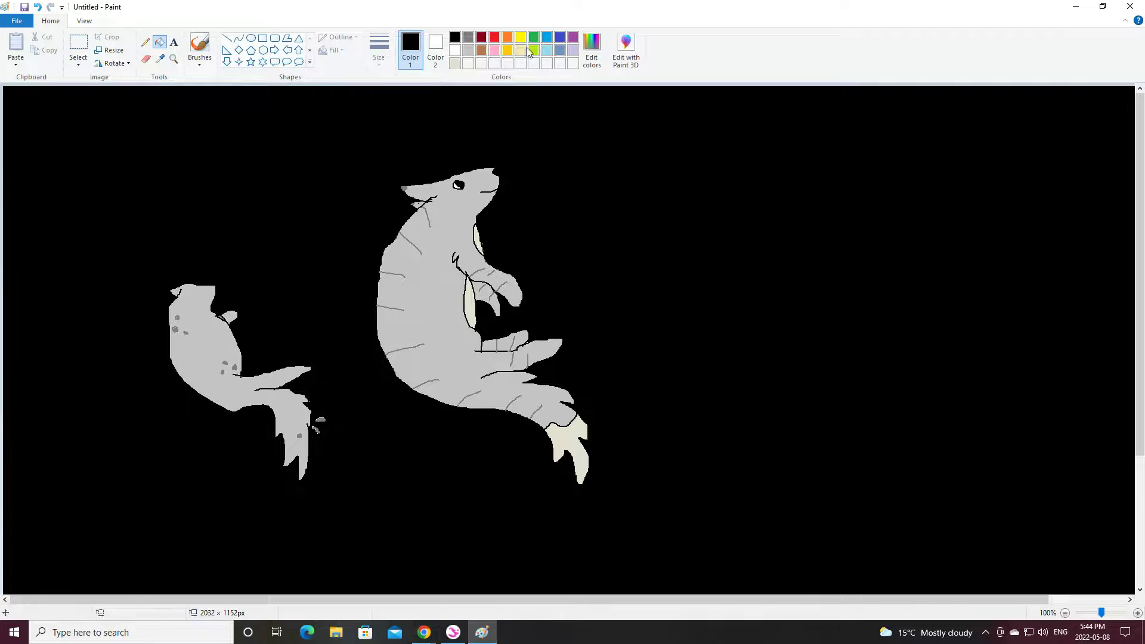
Step: Draw small white Pencil rings on the black background: three before the striped animal's face, two near the lower right, two above the small animal
click(454, 50)
click(145, 42)
mouse_move(670, 140)
mouse_down()
mouse_move(648, 147)
mouse_move(669, 140)
mouse_up()
click(37, 7)
drag(664, 180, 684, 220)
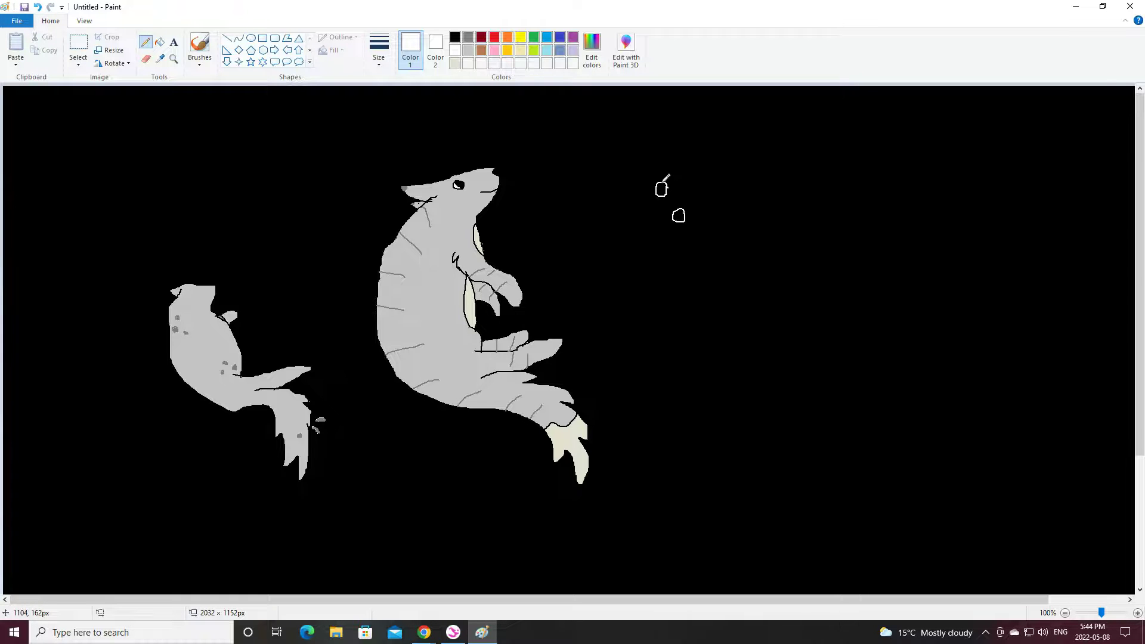
drag(698, 159, 700, 154)
scroll(795, 287, down, 2)
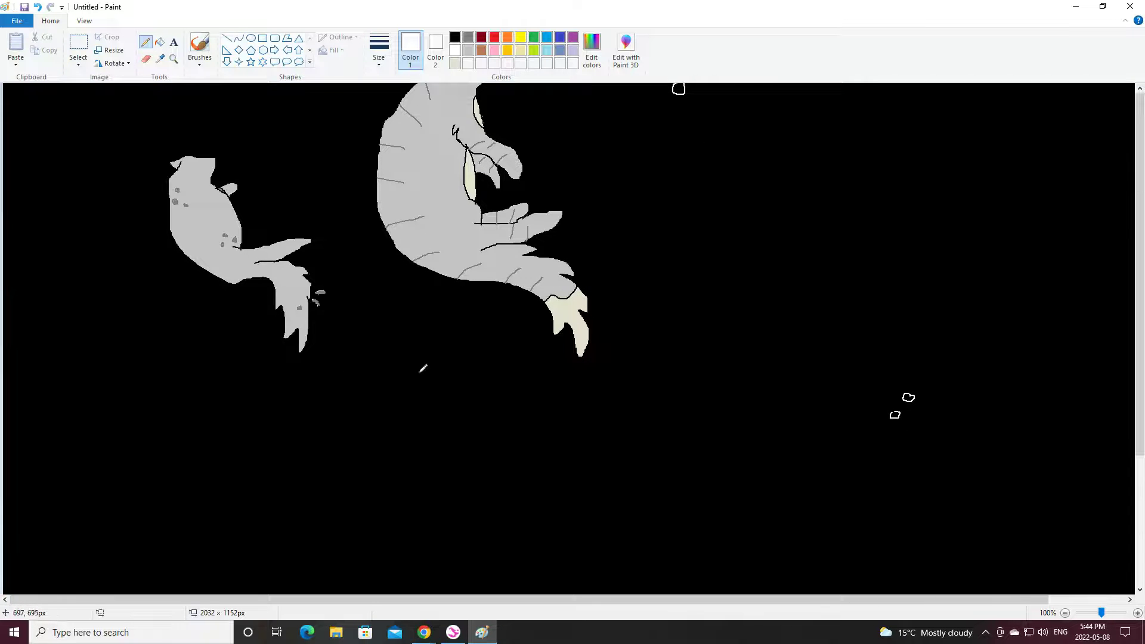
scroll(225, 294, up, 2)
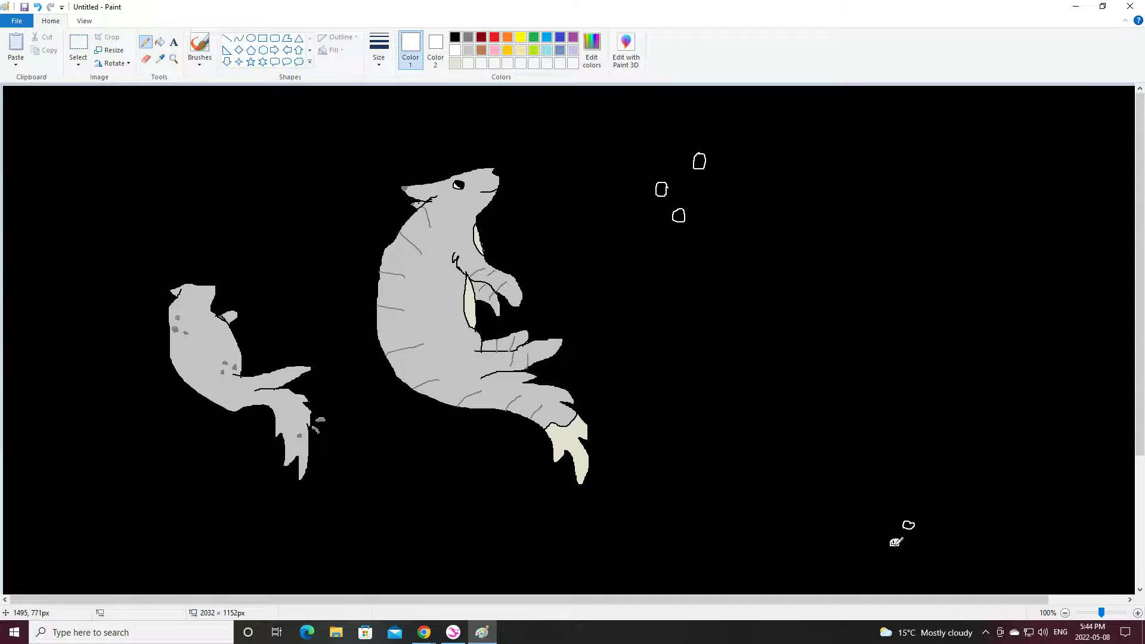
drag(232, 180, 259, 223)
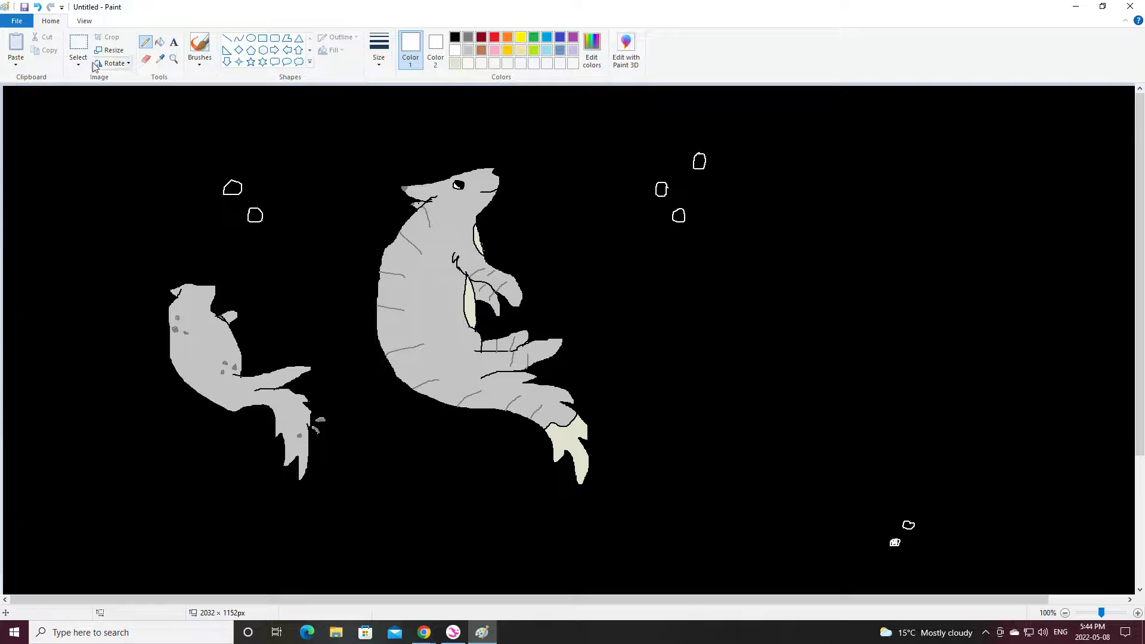
Step: Fill the small rings on the black background with white
click(159, 42)
click(255, 213)
click(679, 215)
click(699, 162)
click(907, 524)
Step: Draw a long wavy white Pencil line down the right part of the picture and try filling the area beyond it white
click(144, 43)
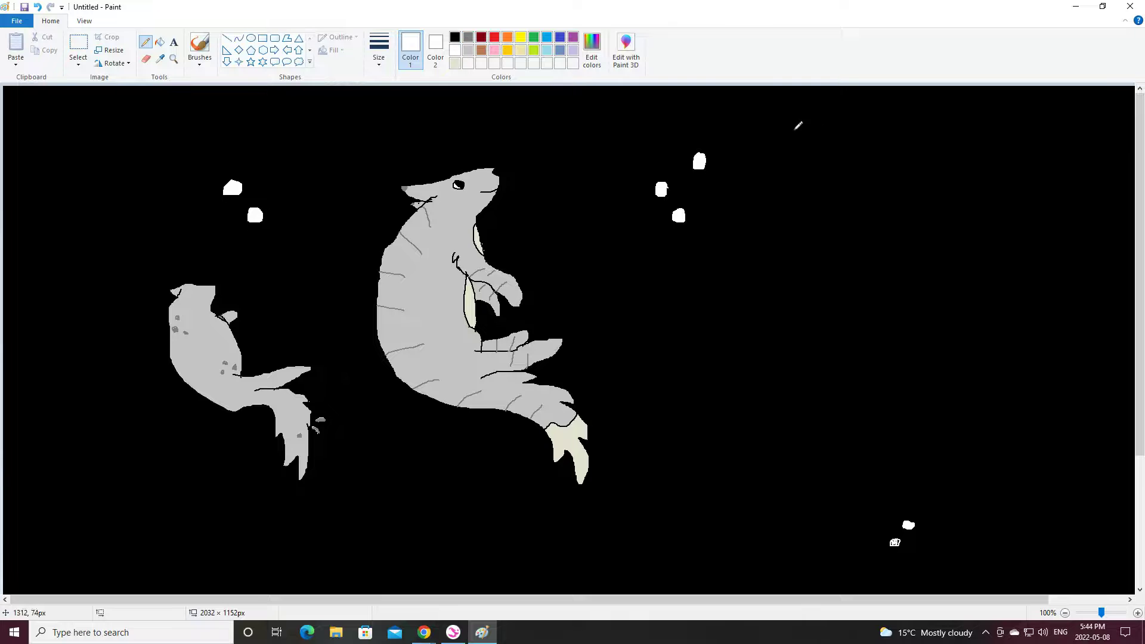
mouse_move(957, 92)
mouse_down()
mouse_move(935, 499)
mouse_move(917, 596)
mouse_up()
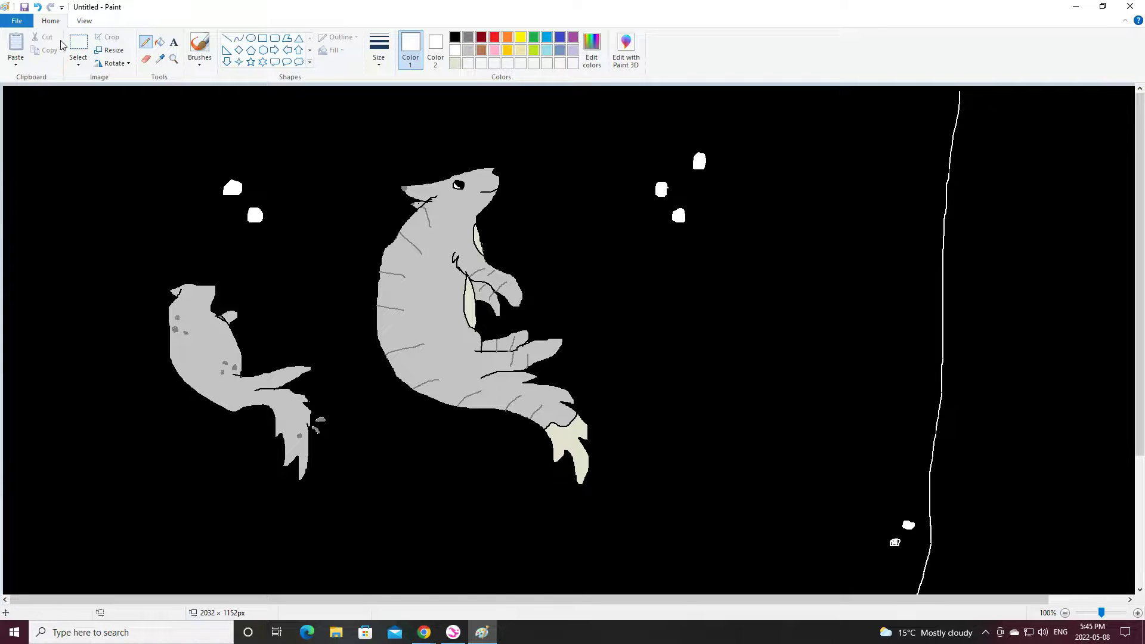
click(163, 41)
click(1073, 279)
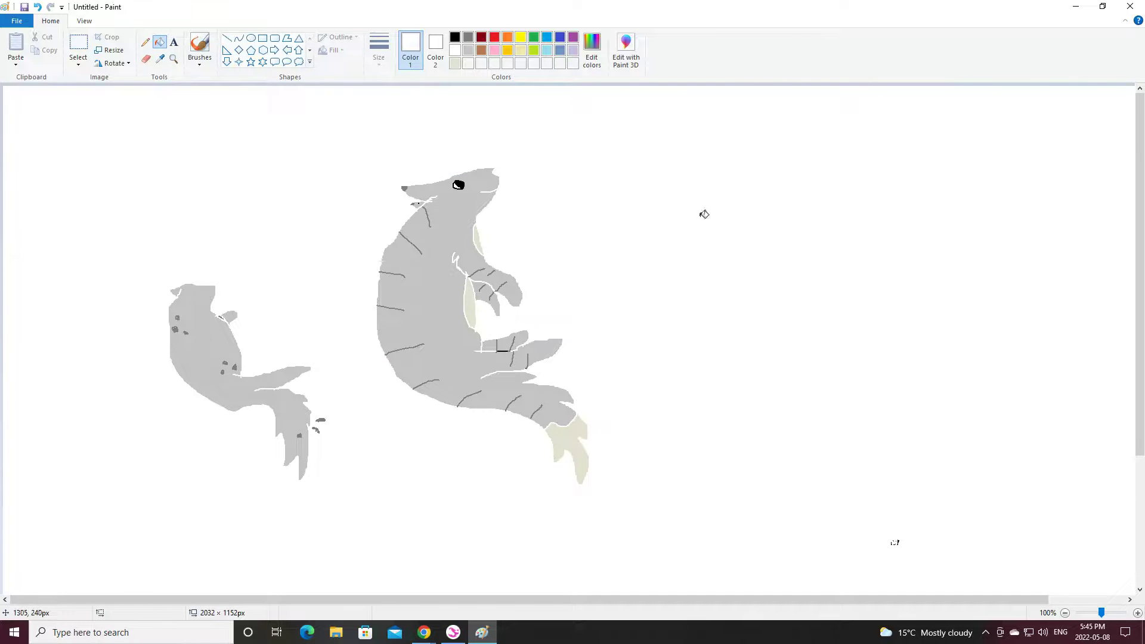
click(37, 7)
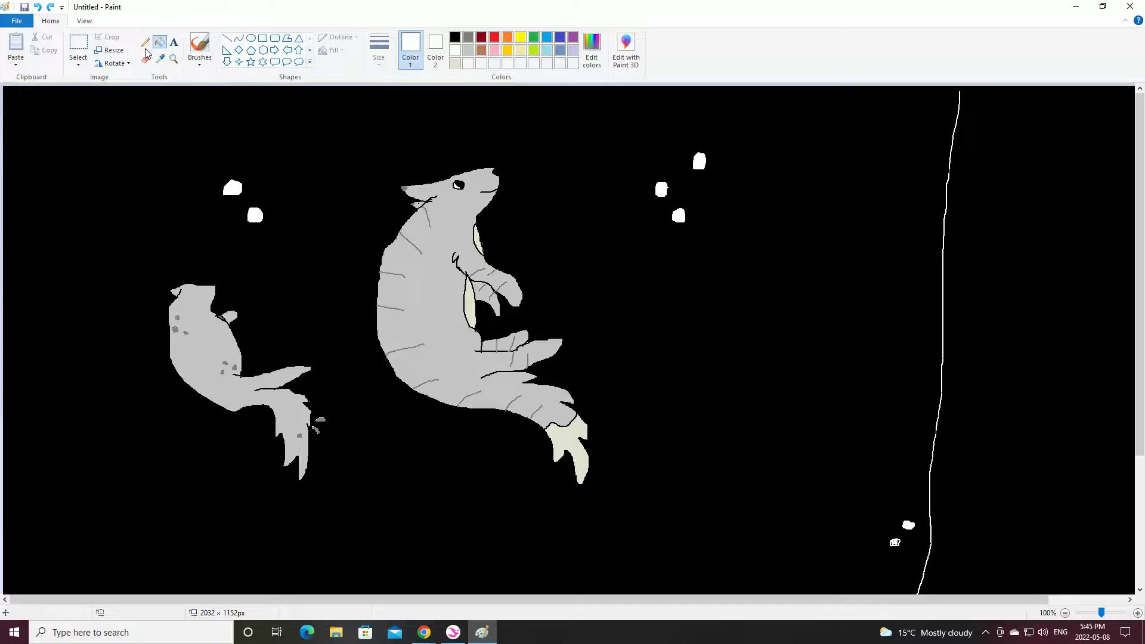
Step: Extend the white line up to the canvas's top edge and try again to fill the area right of it white
click(145, 42)
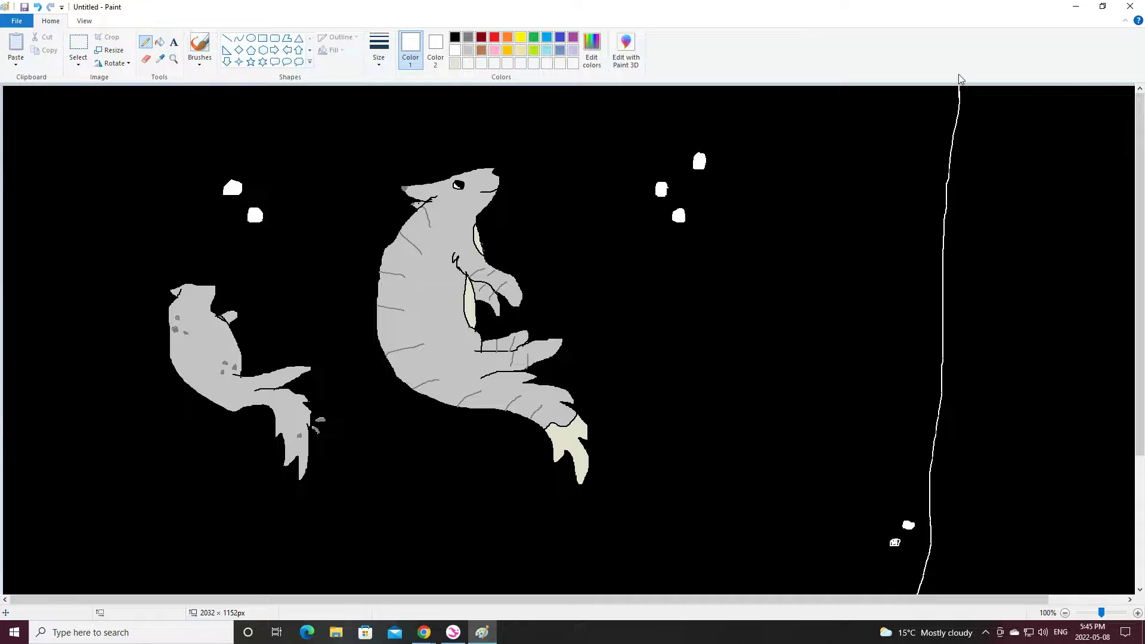
click(160, 41)
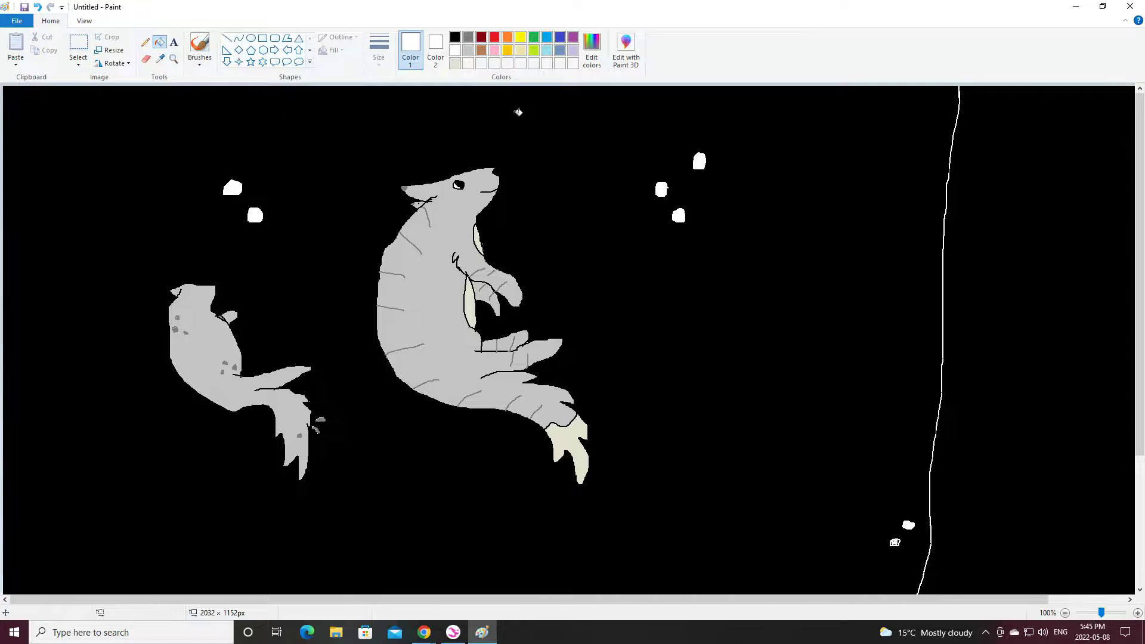
click(982, 200)
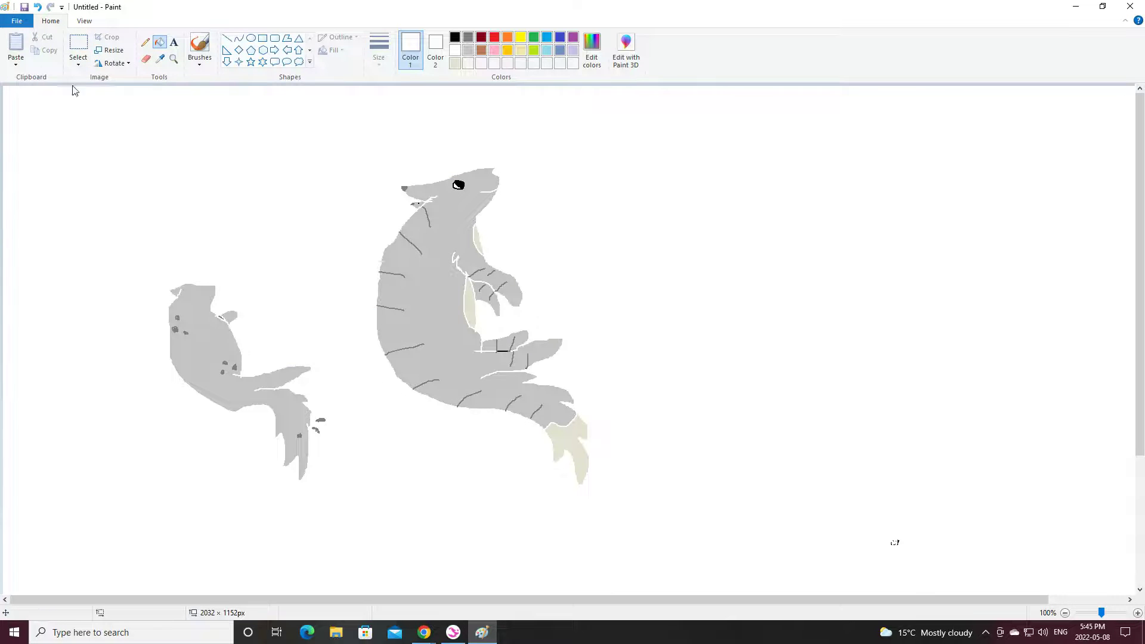
click(37, 7)
Step: Widen the canvas to the right to 2456 px
click(1103, 614)
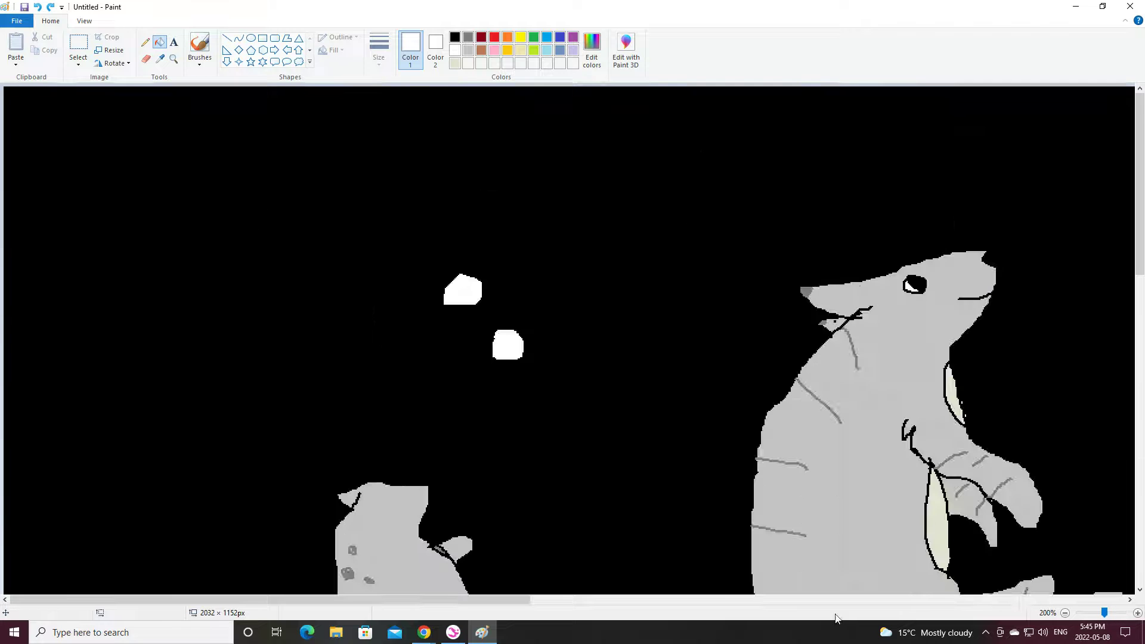
drag(1103, 613, 676, 514)
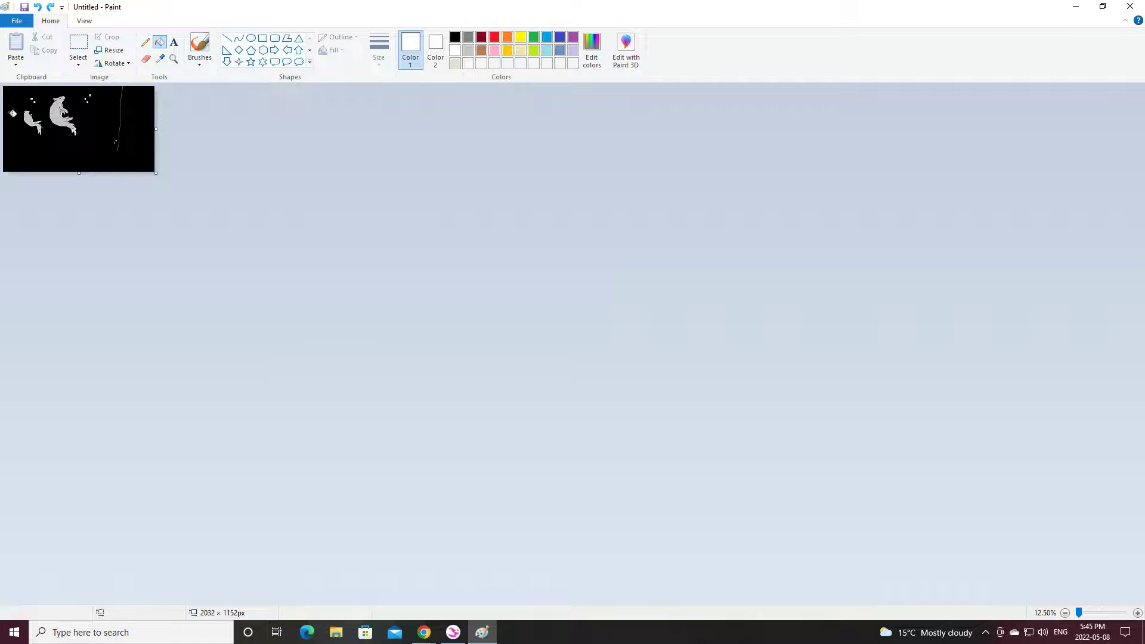
drag(1082, 613, 1087, 612)
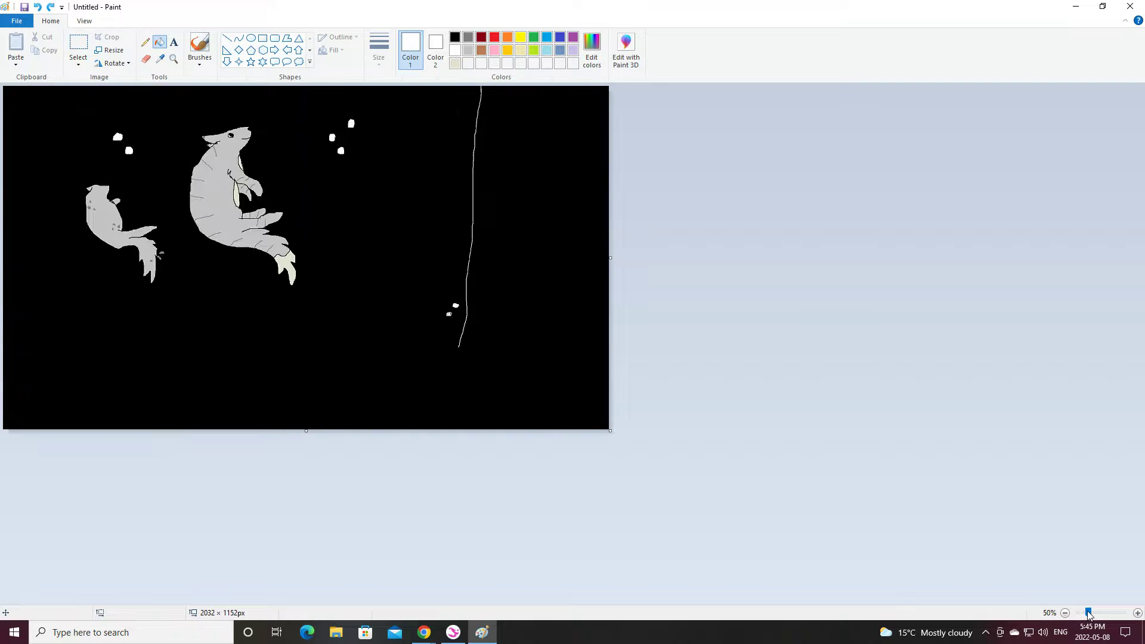
drag(617, 254, 736, 266)
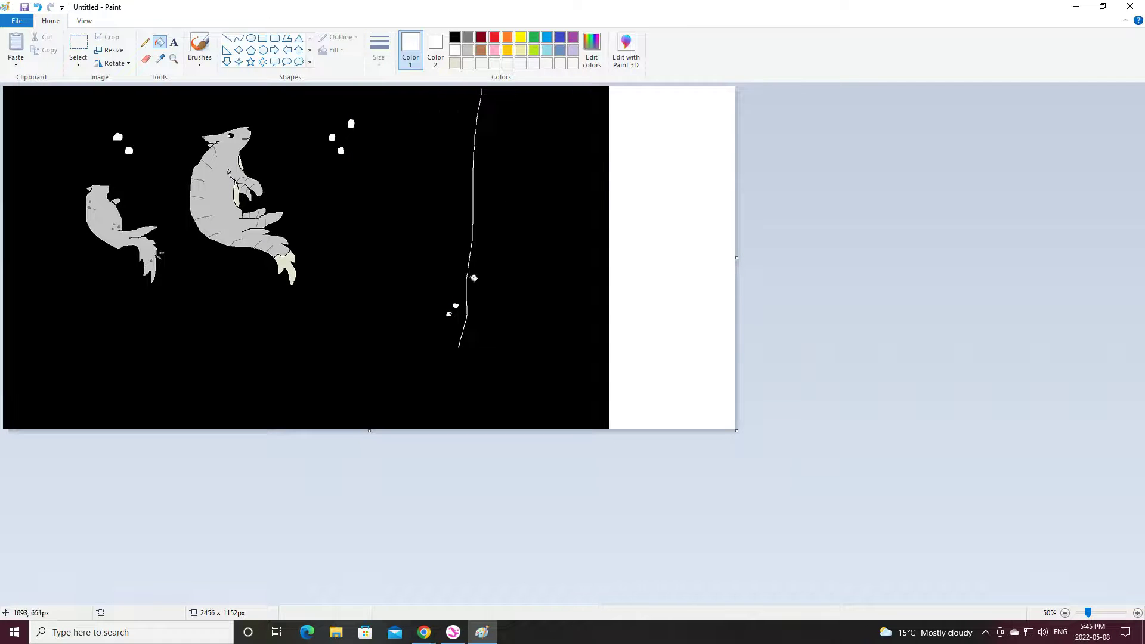
Step: Continue the white line down to the canvas's bottom edge and fill the black area right of it with white
click(149, 41)
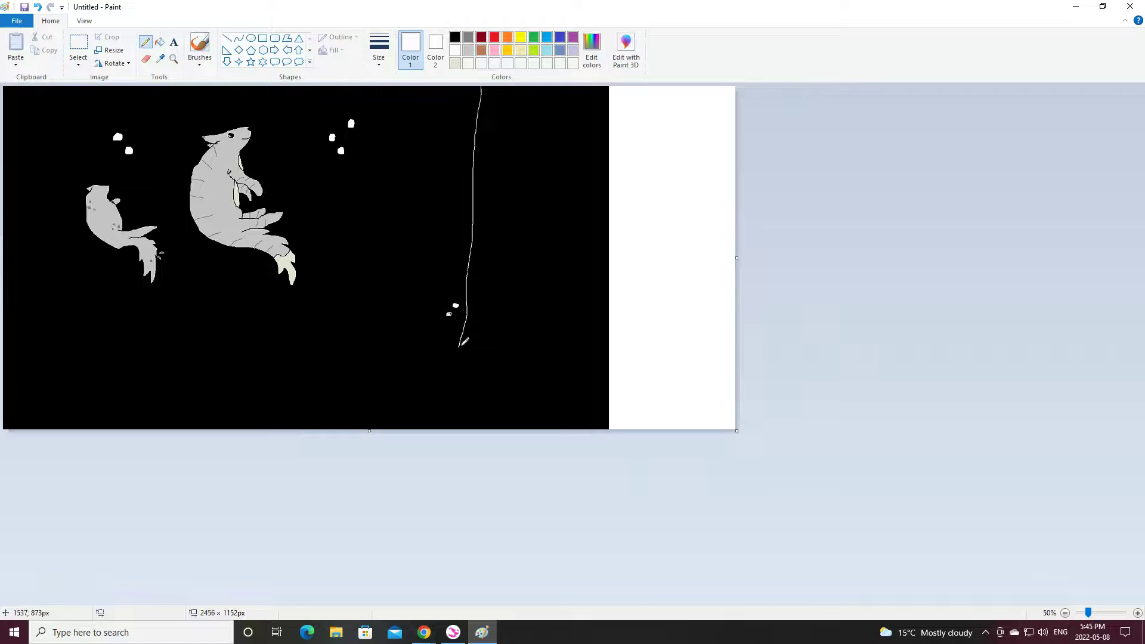
drag(460, 348, 449, 428)
click(159, 42)
click(538, 145)
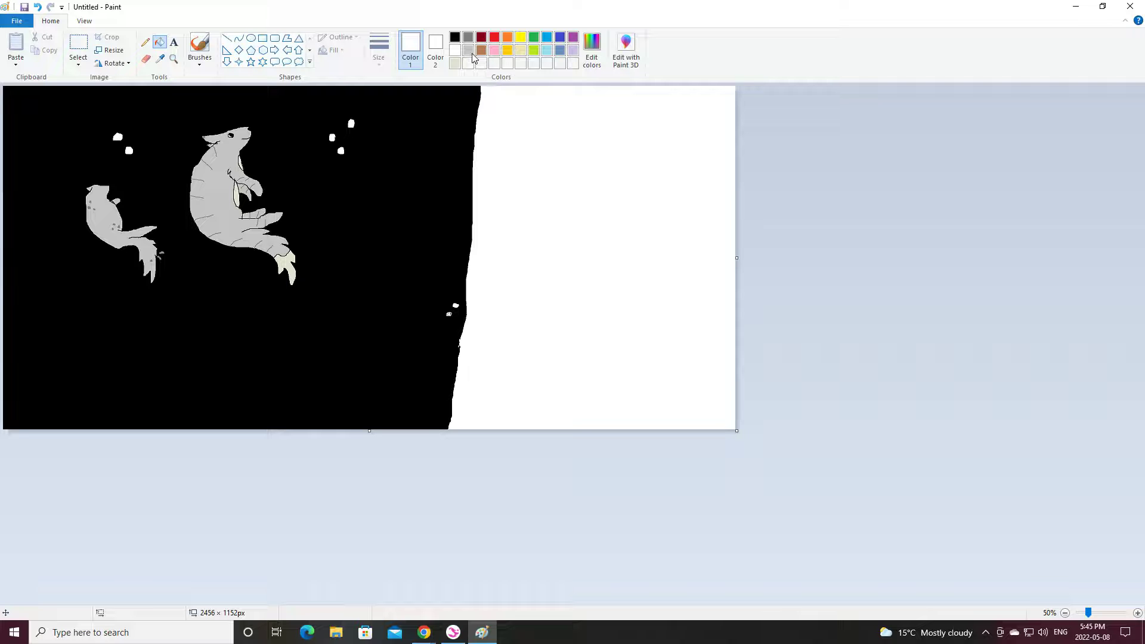
Step: Outline a large blocky cloud shape and two small bubbles in white below the striped animal and fill the cloud white
click(145, 42)
mouse_move(282, 323)
mouse_down()
mouse_move(240, 369)
mouse_move(298, 388)
mouse_move(334, 363)
mouse_move(322, 324)
mouse_move(270, 320)
mouse_move(262, 283)
mouse_up()
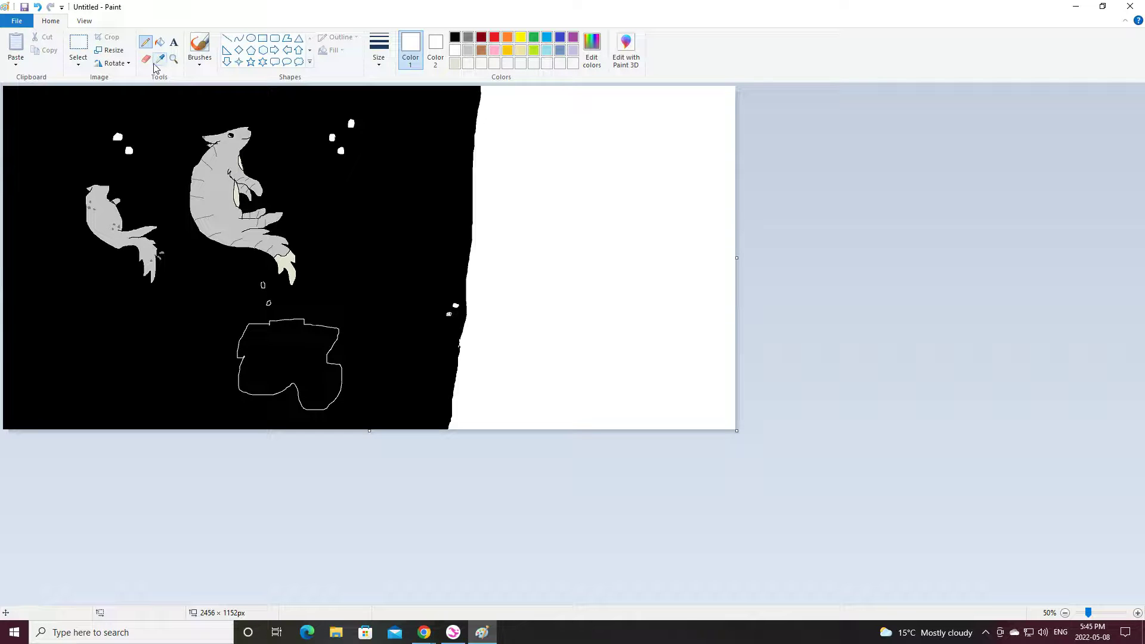
click(159, 42)
click(289, 352)
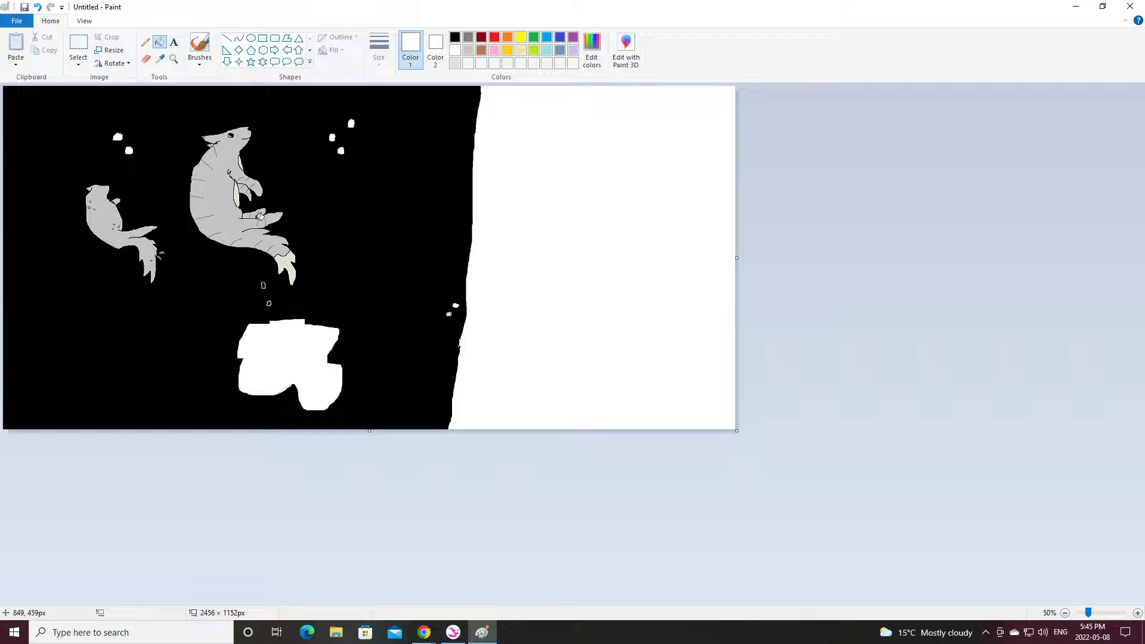
Step: Draw the black Pencil outline of a dog-like animal with open mouth and raised tail, facing the black area, in the white area
click(145, 43)
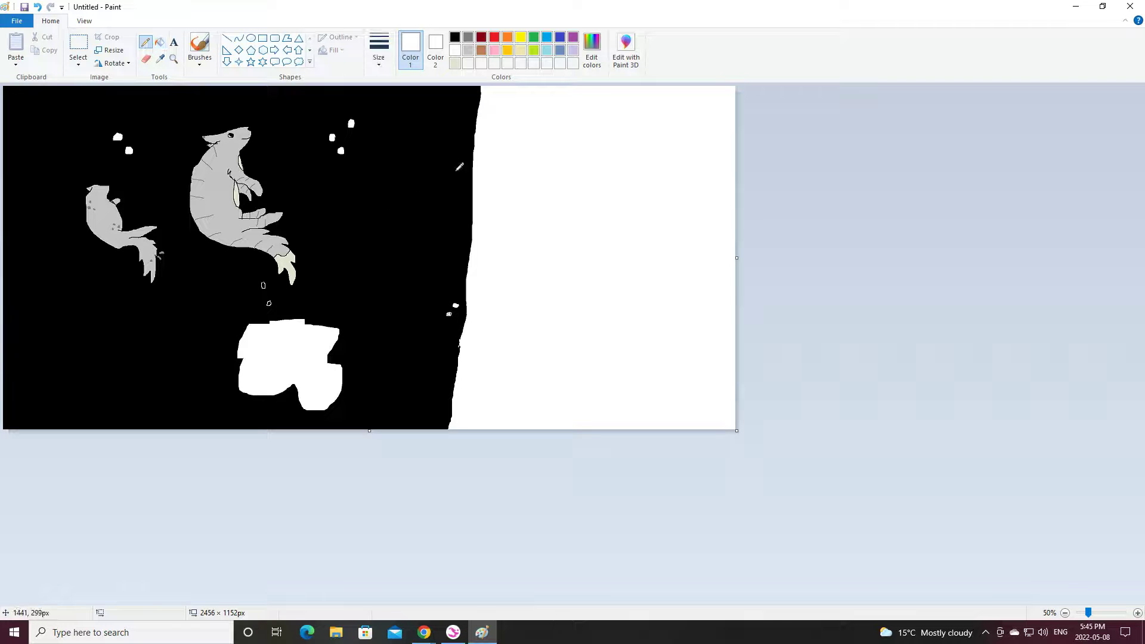
click(458, 63)
click(454, 37)
click(173, 58)
click(598, 228)
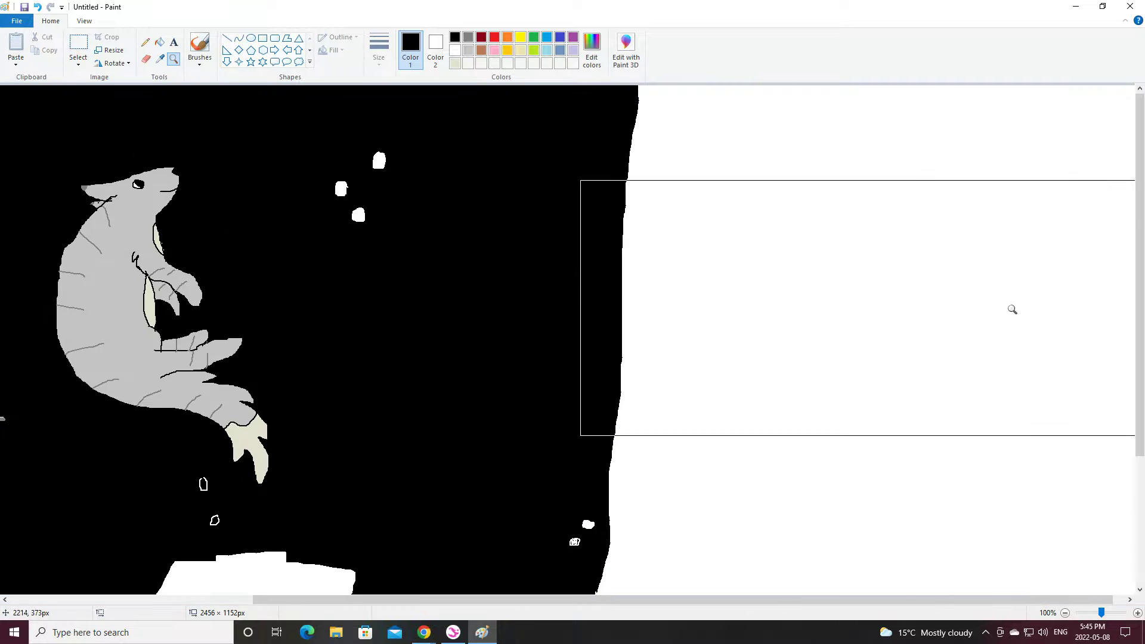
scroll(991, 309, down, 3)
drag(1102, 616, 1088, 614)
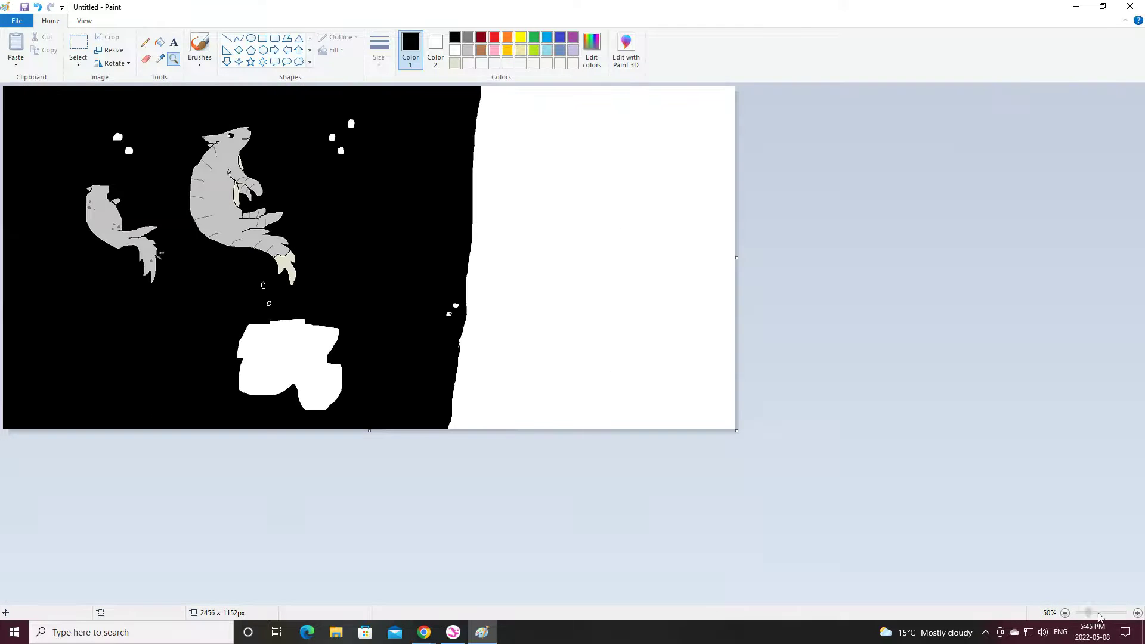
click(145, 42)
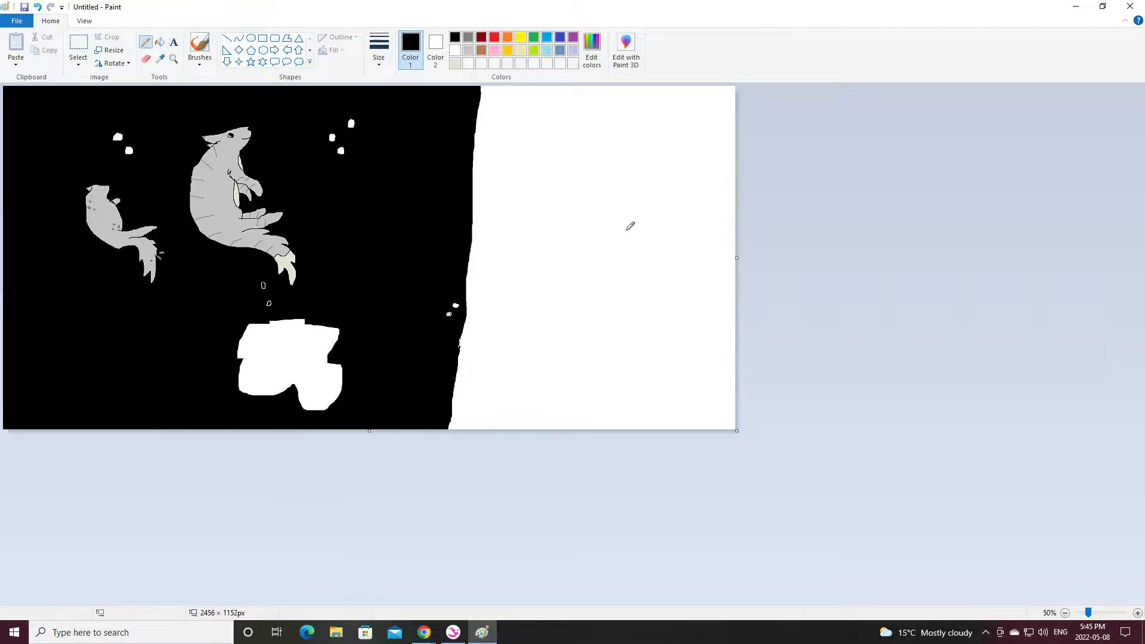
mouse_move(604, 218)
mouse_down()
mouse_move(644, 241)
mouse_move(583, 204)
mouse_move(583, 226)
mouse_move(557, 223)
mouse_move(558, 241)
mouse_move(586, 274)
mouse_up()
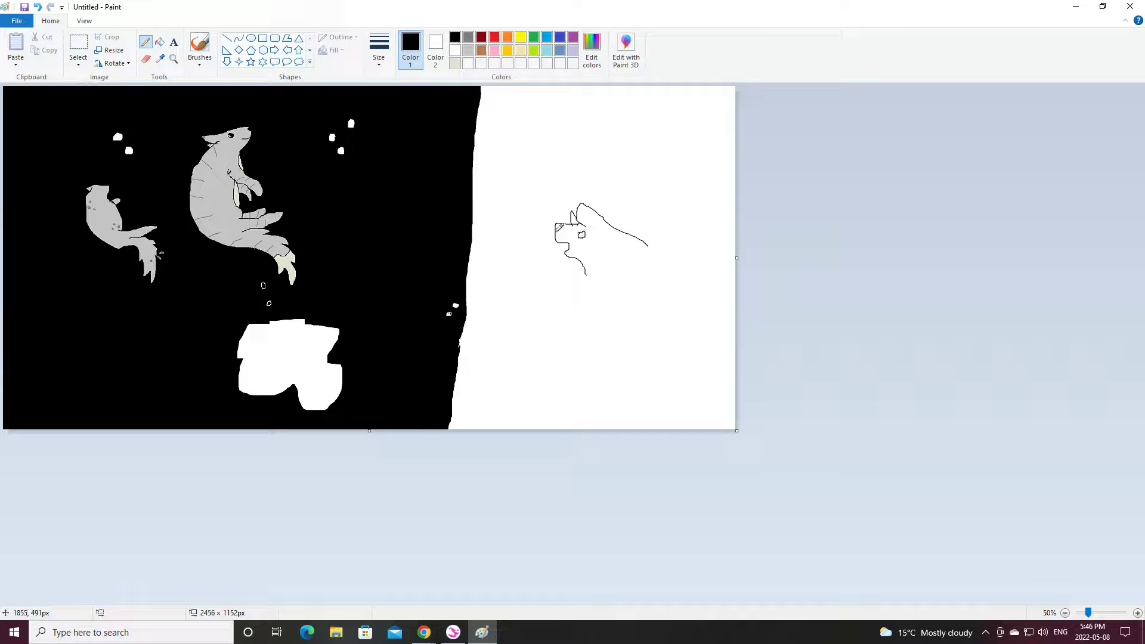
mouse_move(595, 278)
mouse_down()
mouse_move(570, 288)
mouse_move(633, 281)
mouse_move(591, 293)
mouse_move(619, 310)
mouse_move(598, 308)
mouse_move(586, 329)
mouse_move(620, 308)
mouse_move(681, 306)
mouse_move(674, 318)
mouse_move(706, 300)
mouse_move(694, 311)
mouse_move(701, 329)
mouse_move(711, 263)
mouse_move(686, 210)
mouse_move(669, 258)
mouse_move(648, 245)
mouse_up()
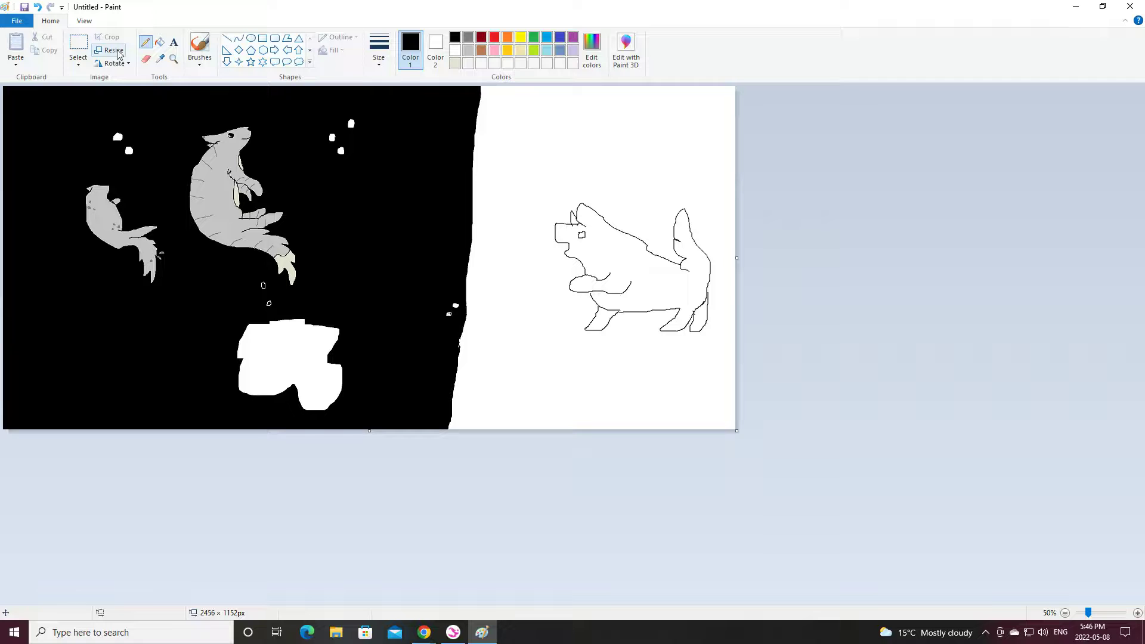
Step: Try to fill the new animal's body with the custom beige and undo the fill
click(159, 41)
click(455, 63)
click(658, 276)
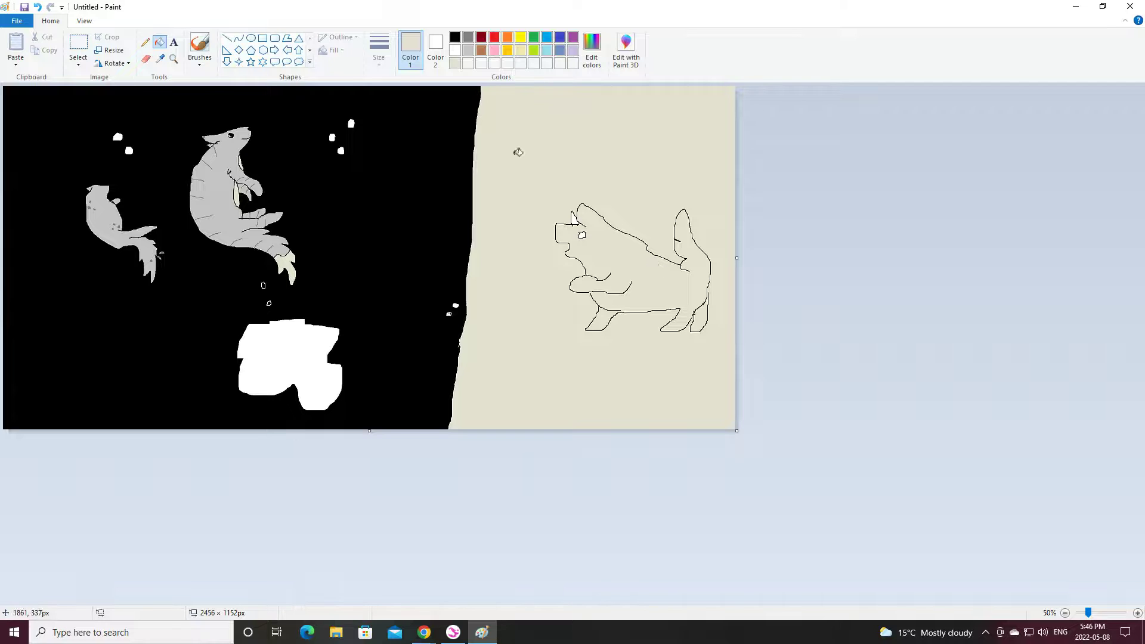
key(ctrl+z)
Step: Patch the animal's outline in black where the rear hind leg meets the rump
click(144, 42)
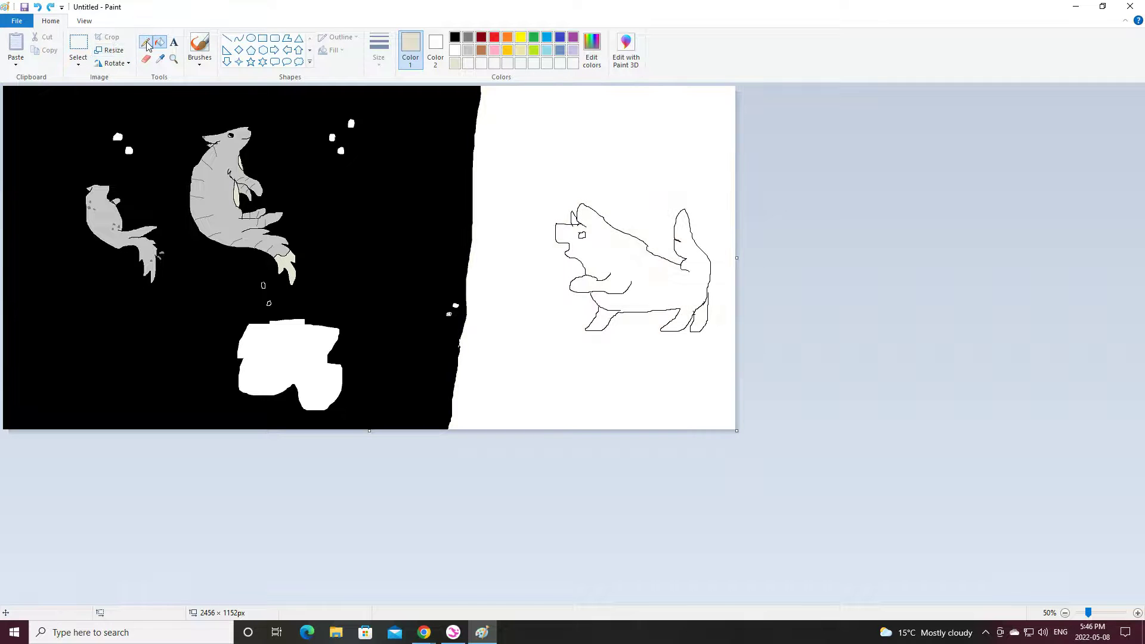
click(455, 37)
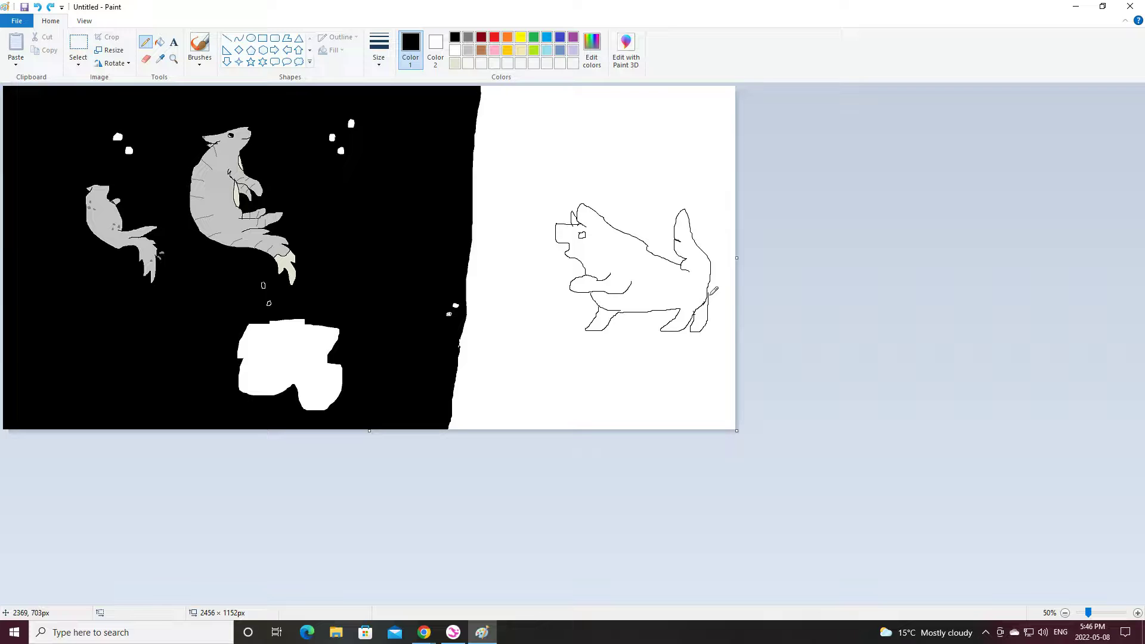
click(708, 294)
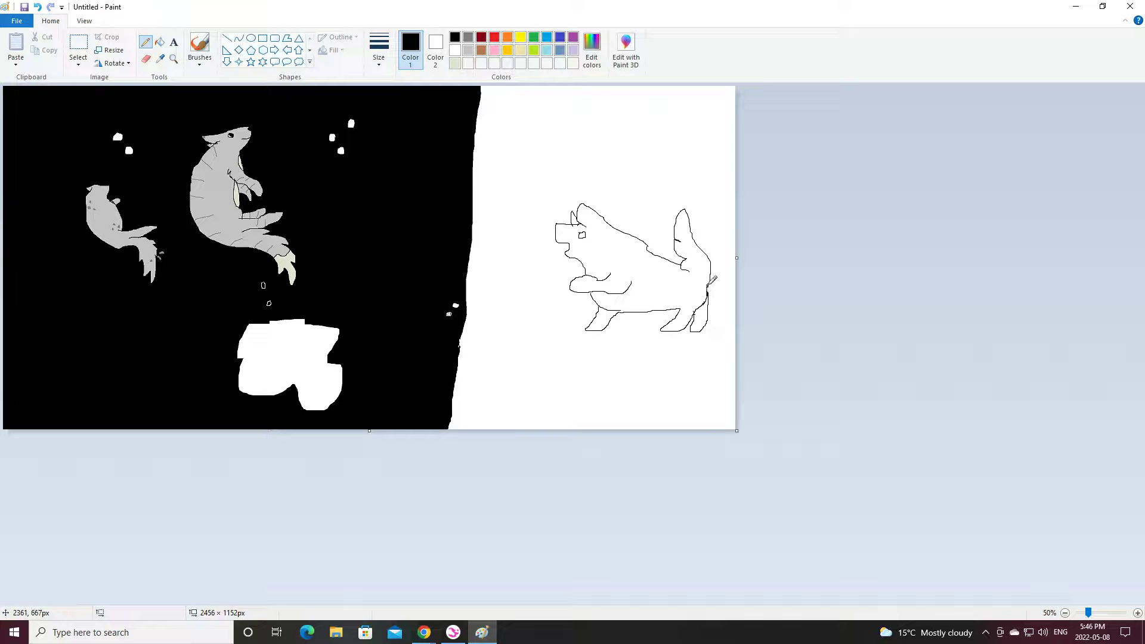
Step: Try the beige fill on the animal's body again and undo it
click(455, 63)
click(160, 42)
click(672, 279)
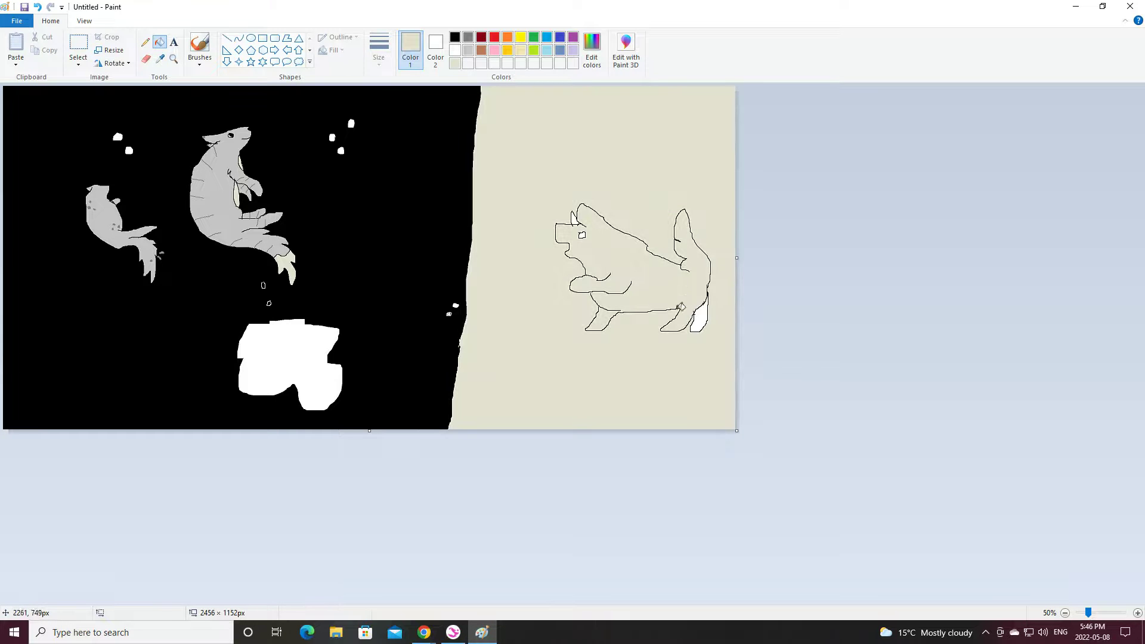
click(37, 6)
Step: Reinforce the animal's back outline with a black Pencil line from mid-back to the base of the tail
click(457, 38)
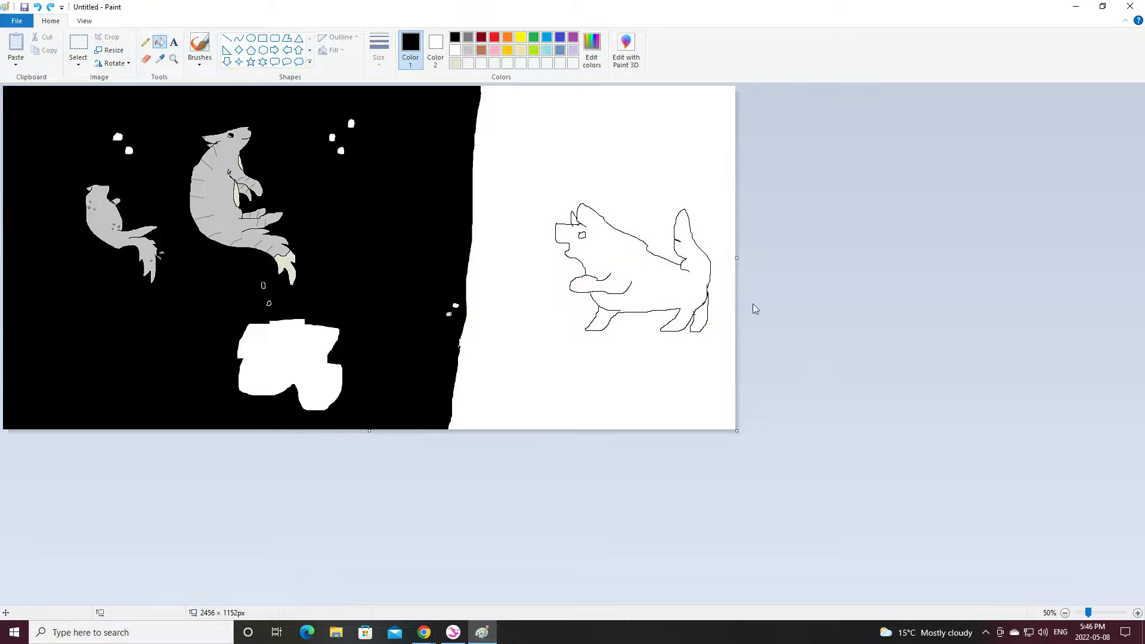
click(173, 58)
click(712, 310)
drag(653, 602, 666, 602)
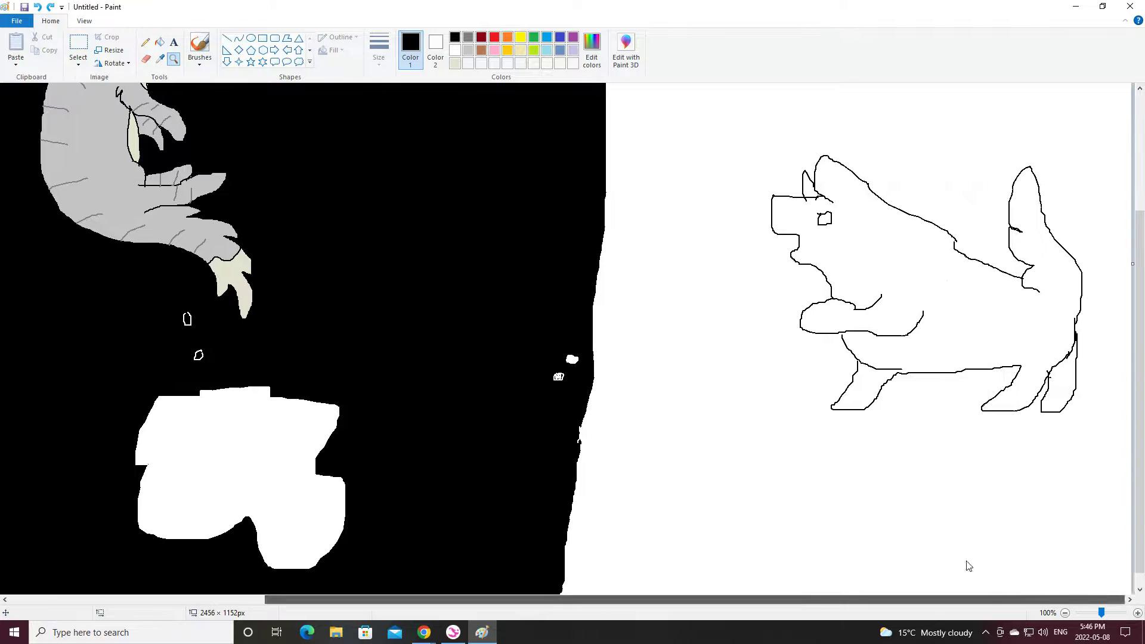
click(145, 42)
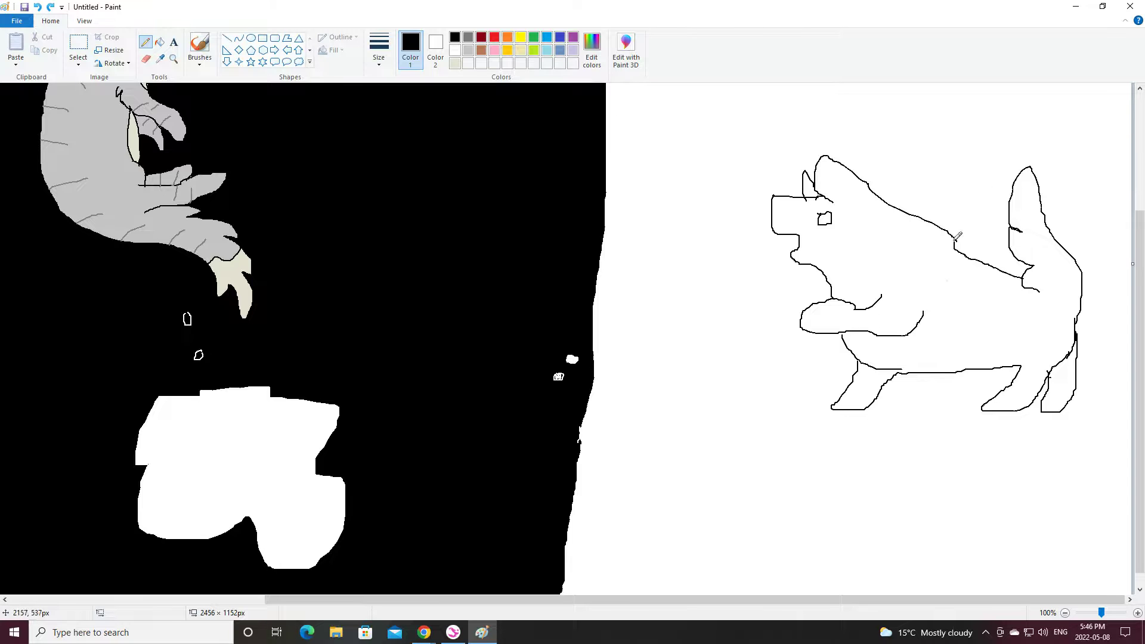
drag(955, 241, 1025, 273)
Step: Try filling the body beige with the back line reinforced, and undo the fill
click(454, 64)
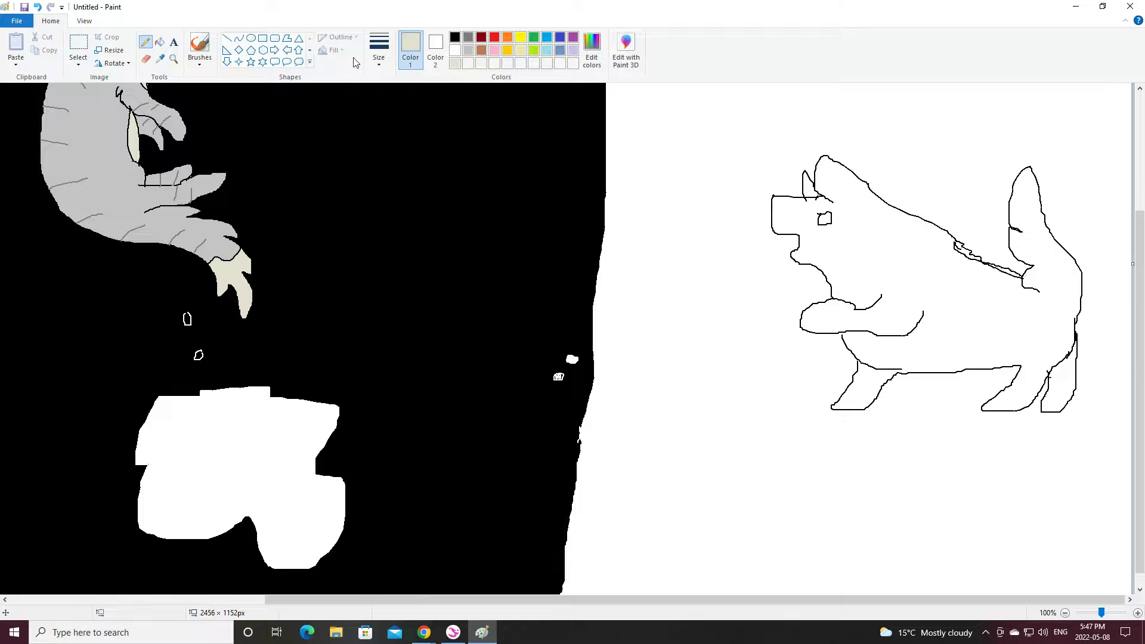
click(160, 41)
click(904, 262)
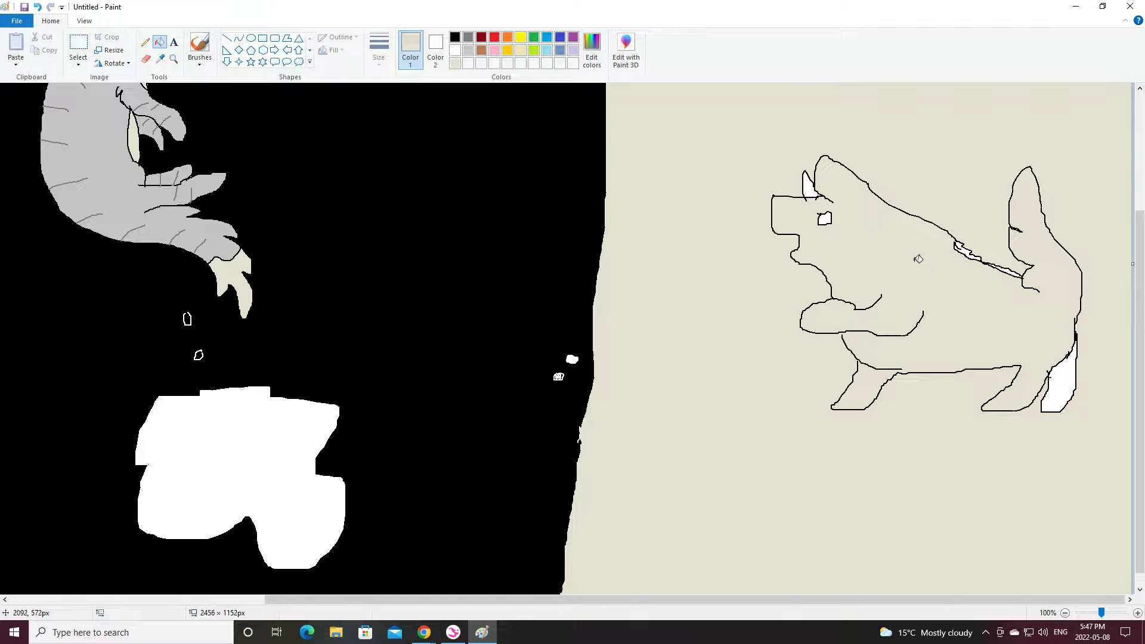
click(37, 7)
Step: Close the outline gap between the foreleg and belly in black, then test a black fill on the body and undo it
click(146, 41)
click(455, 37)
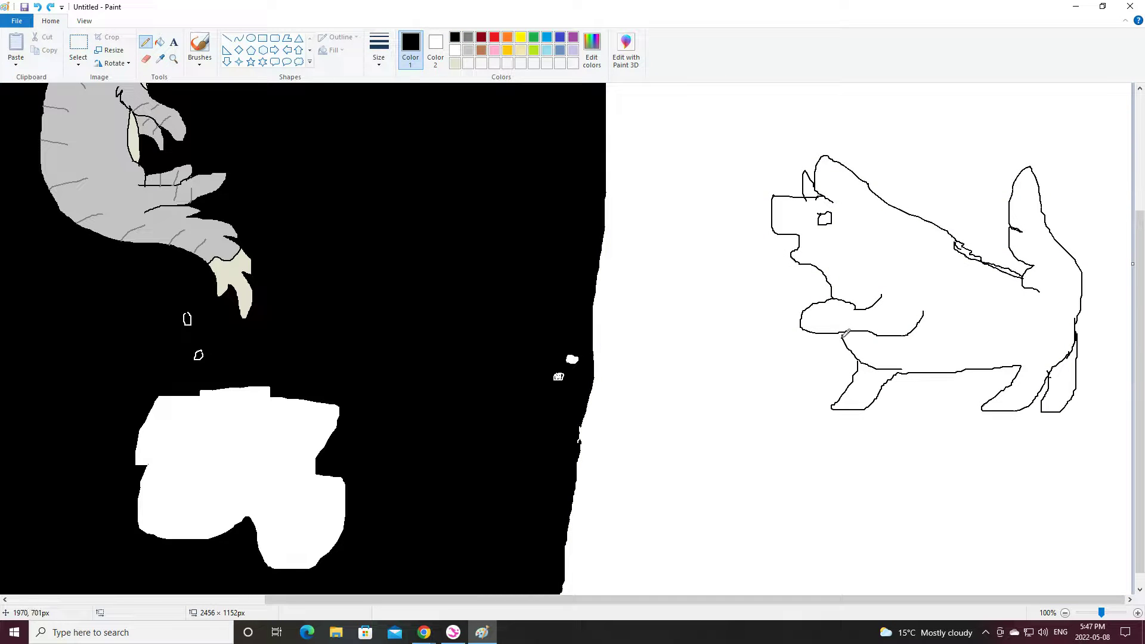
click(159, 42)
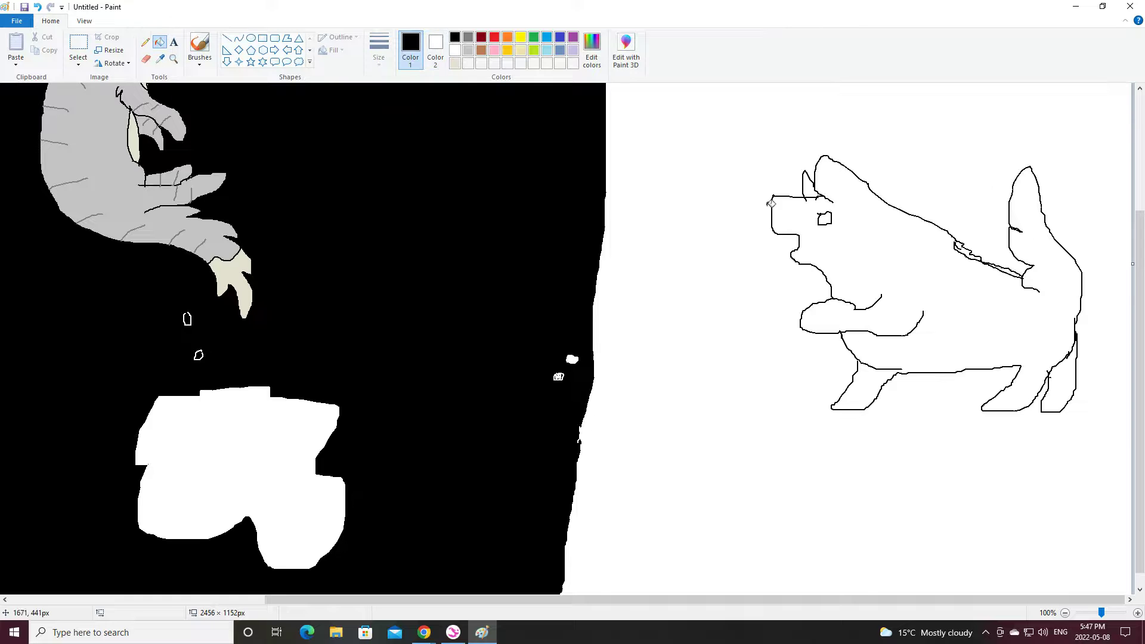
click(877, 239)
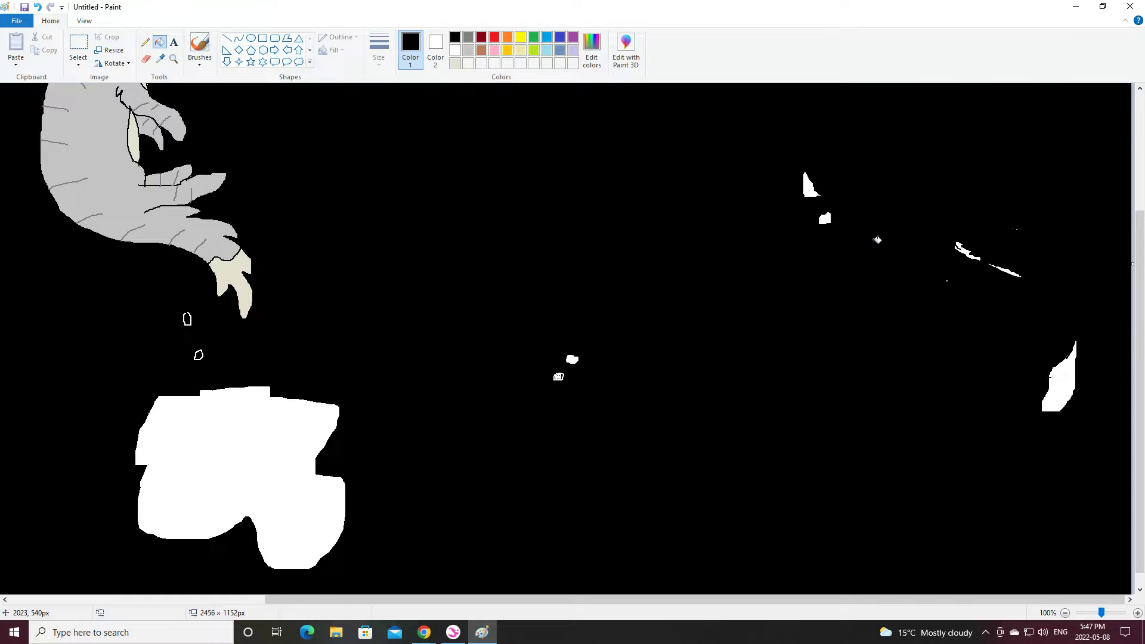
click(37, 7)
Step: Extend the black line at the tail's base with the Pencil, then test-fill the body black and undo the fill
click(145, 42)
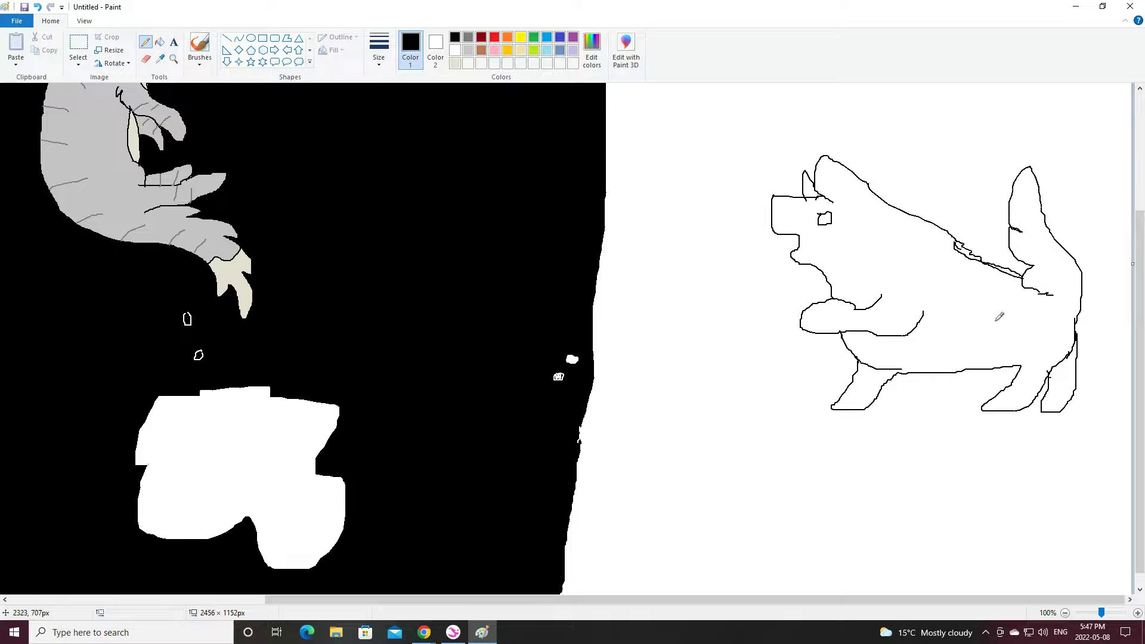
click(160, 41)
click(905, 270)
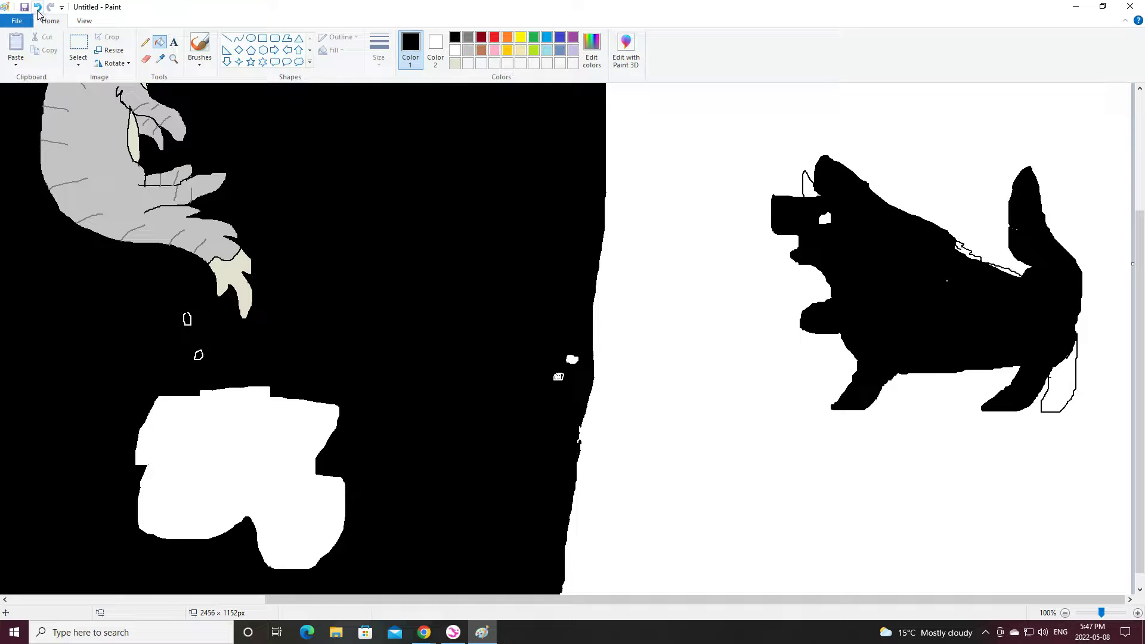
click(37, 6)
Step: Fill the animal's body and rear hind leg with beige, undoing any fill that recolors the black outline
click(454, 63)
click(945, 271)
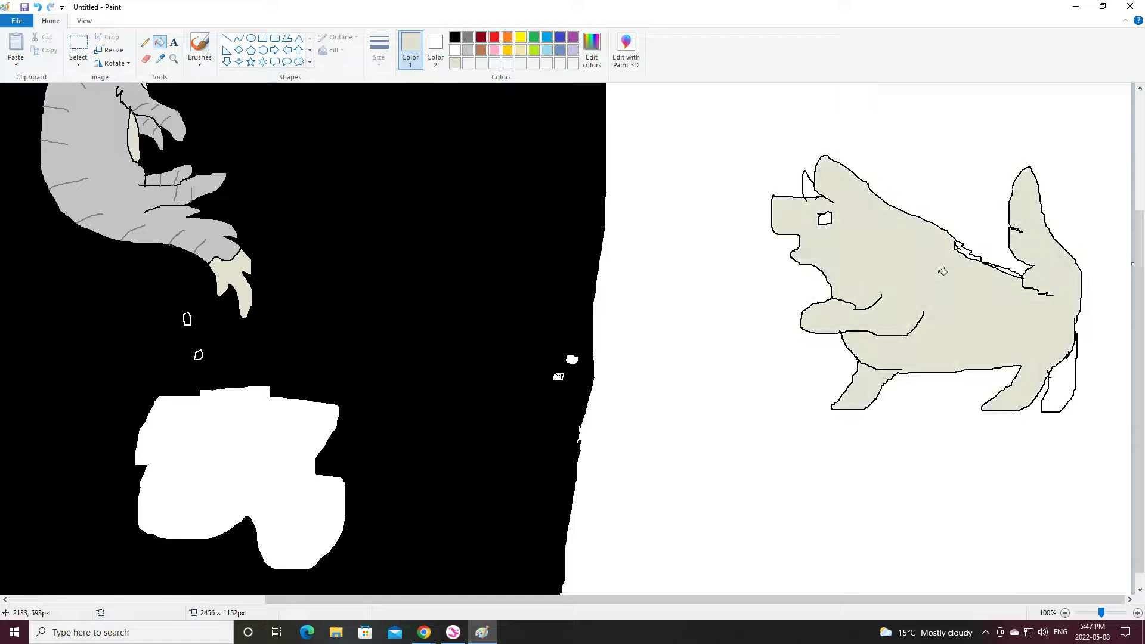
click(1067, 374)
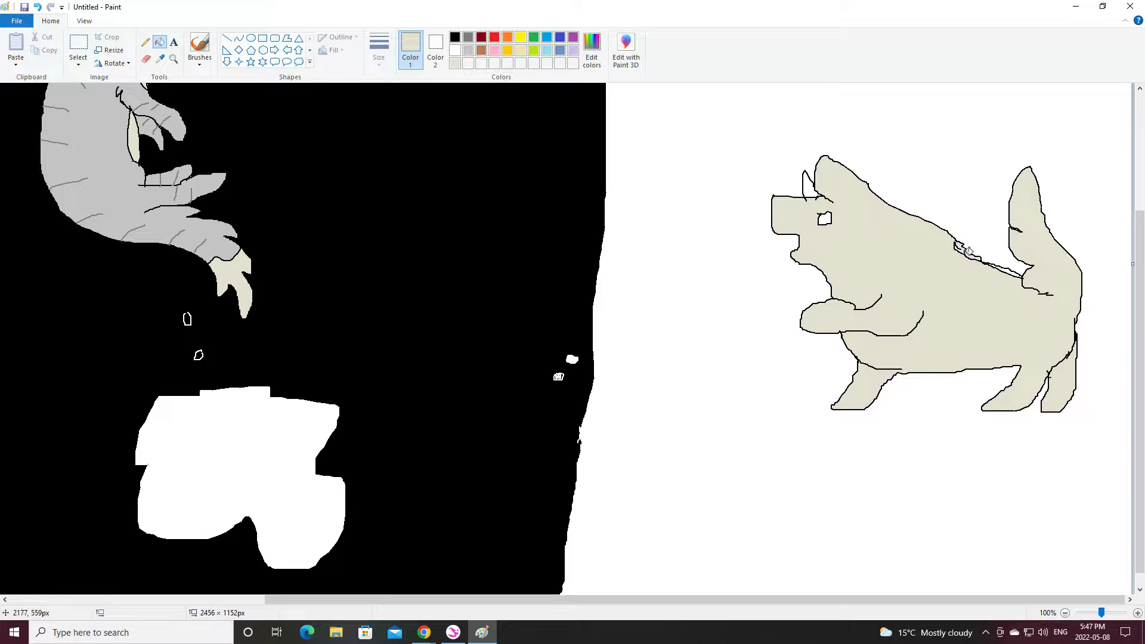
click(1014, 272)
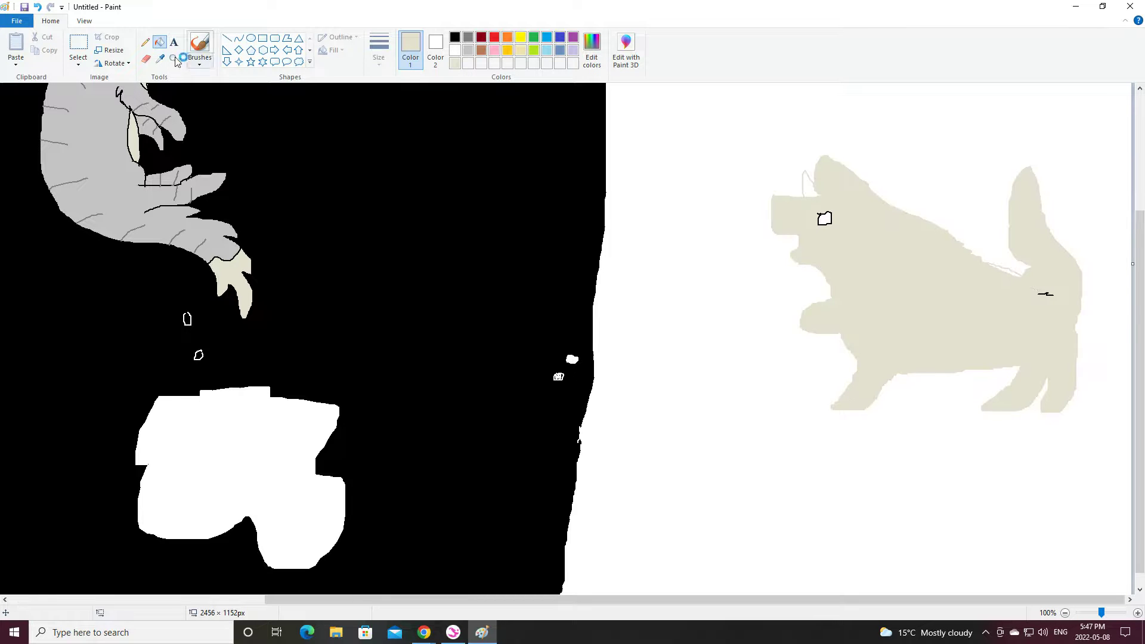
click(37, 8)
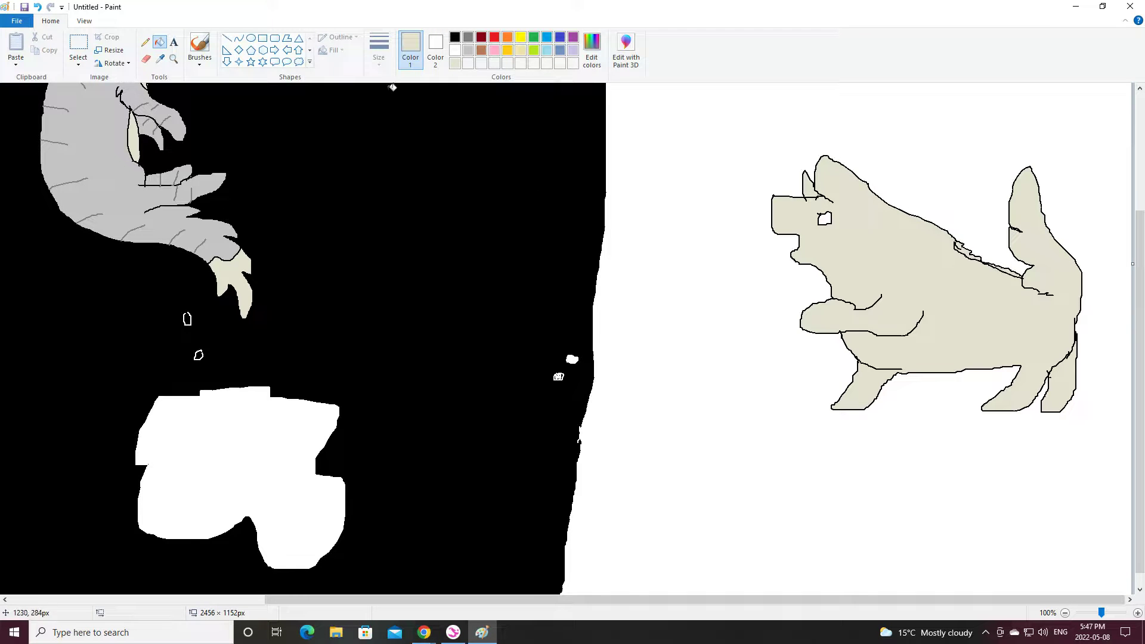
Step: Add the animal's facial details in black: a pupil in the eye, a nose tip and a small tooth on the lower jaw
click(174, 59)
click(856, 245)
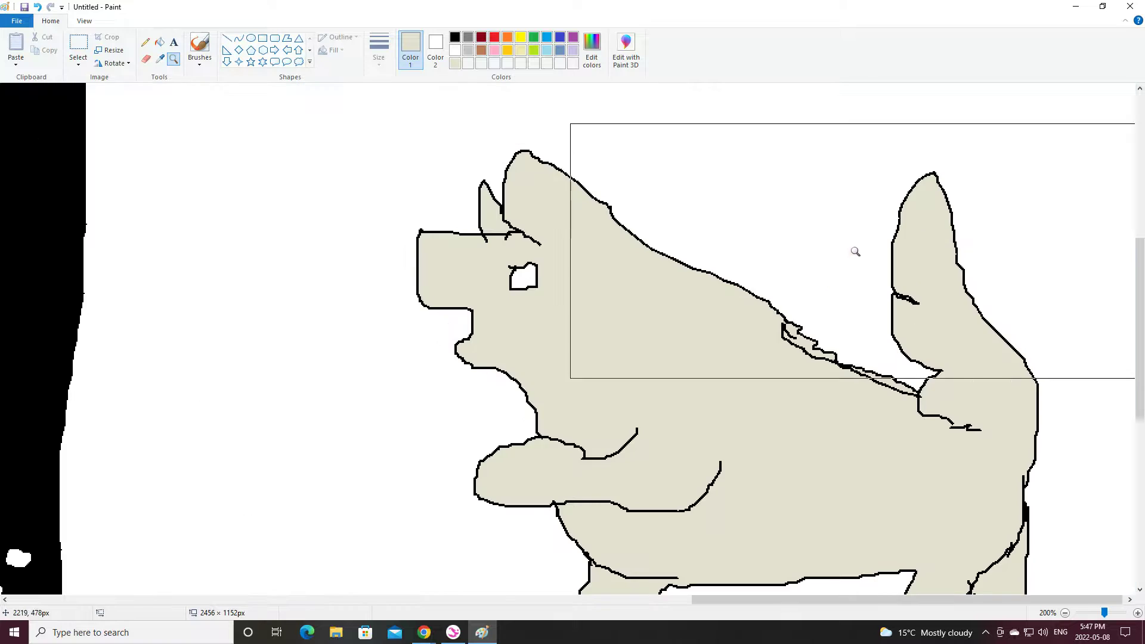
click(469, 308)
click(447, 249)
click(358, 260)
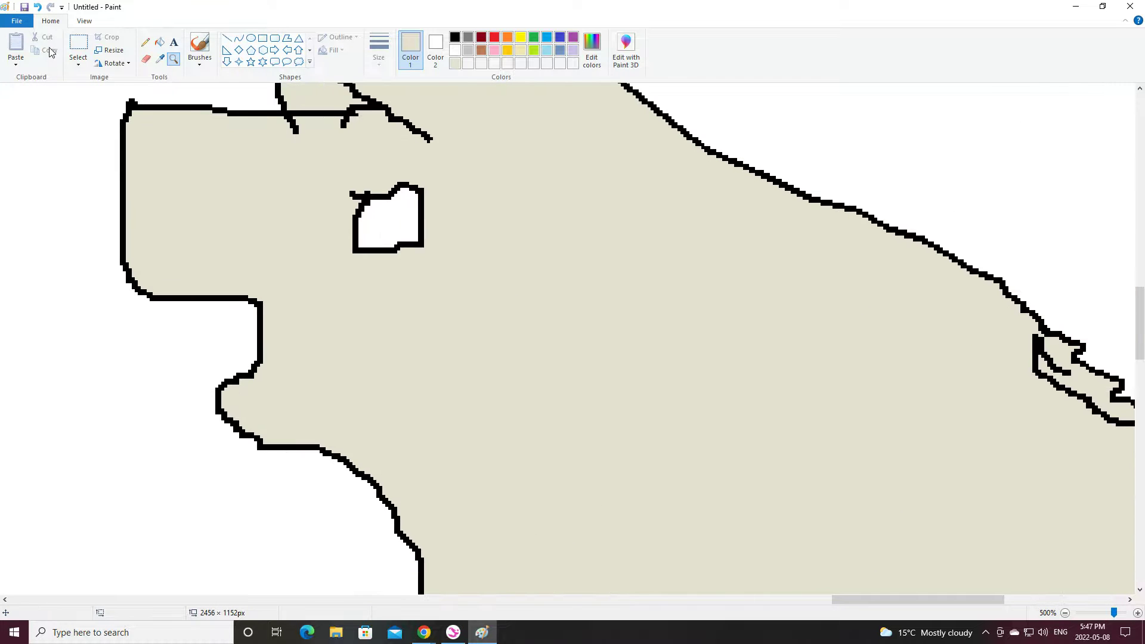
click(145, 42)
click(453, 39)
drag(362, 221, 378, 202)
mouse_move(131, 133)
mouse_down()
mouse_move(148, 119)
mouse_move(135, 106)
mouse_move(128, 134)
mouse_move(141, 106)
mouse_up()
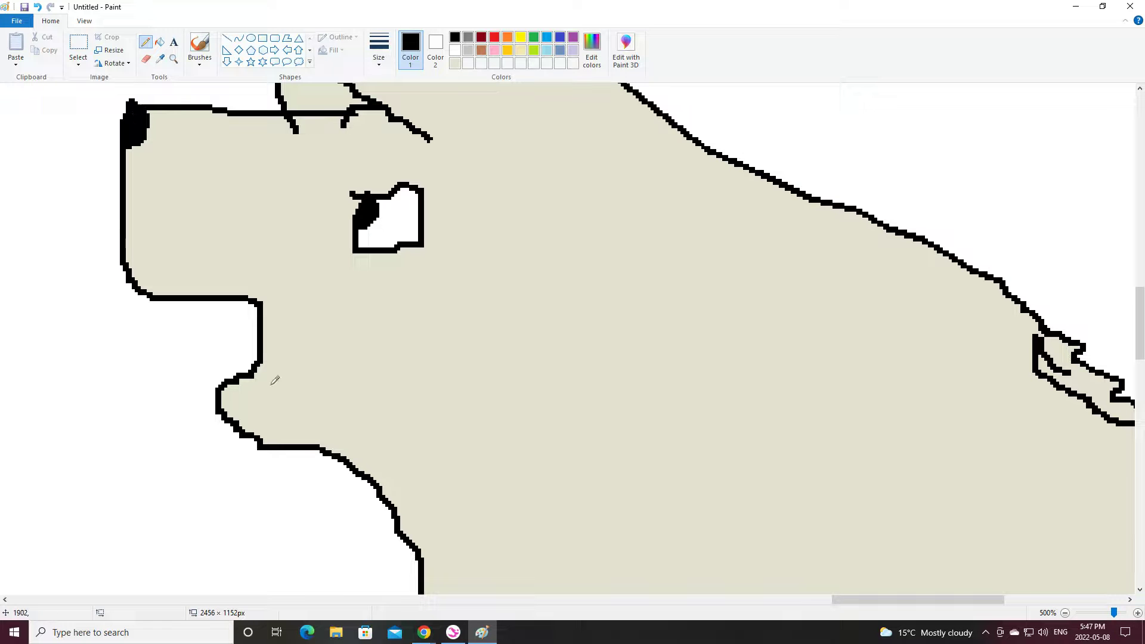
mouse_move(228, 382)
mouse_down()
mouse_move(228, 358)
mouse_move(258, 362)
mouse_up()
Step: Draw light blue tears along the eye's lower edge, with a stream down the cheek and two separate drops
click(468, 37)
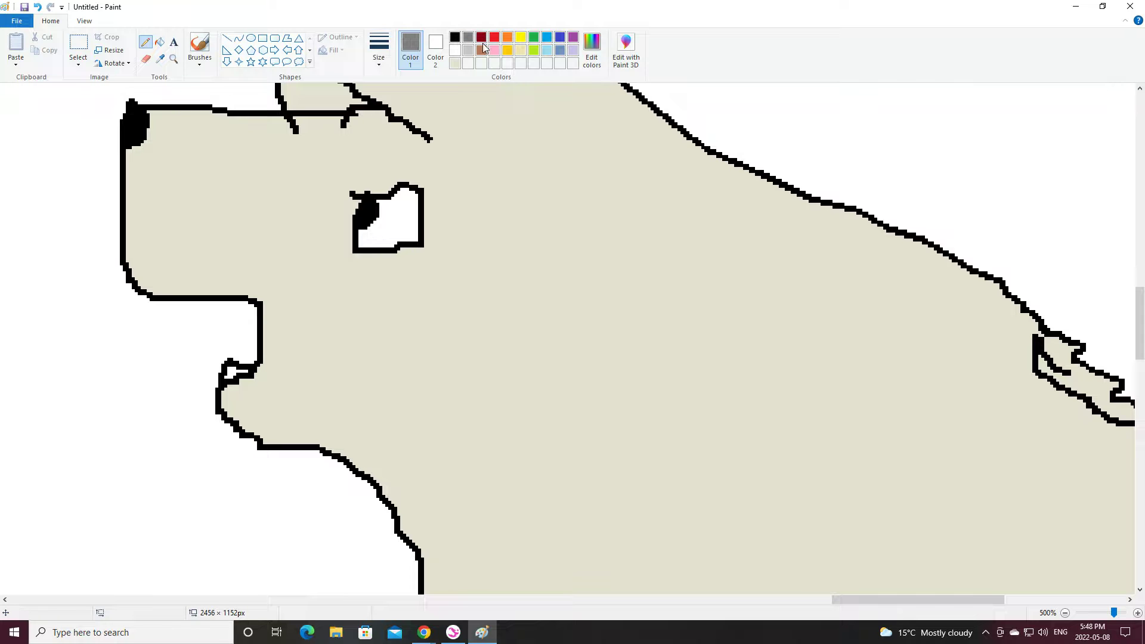
click(549, 51)
mouse_move(355, 248)
mouse_down()
mouse_move(417, 234)
mouse_move(383, 242)
mouse_move(417, 234)
mouse_move(430, 263)
mouse_move(414, 376)
mouse_up()
mouse_move(387, 338)
mouse_down()
mouse_move(381, 352)
mouse_move(389, 335)
mouse_up()
drag(429, 425, 432, 435)
drag(426, 354, 423, 304)
scroll(471, 382, down, 4)
scroll(471, 382, up, 6)
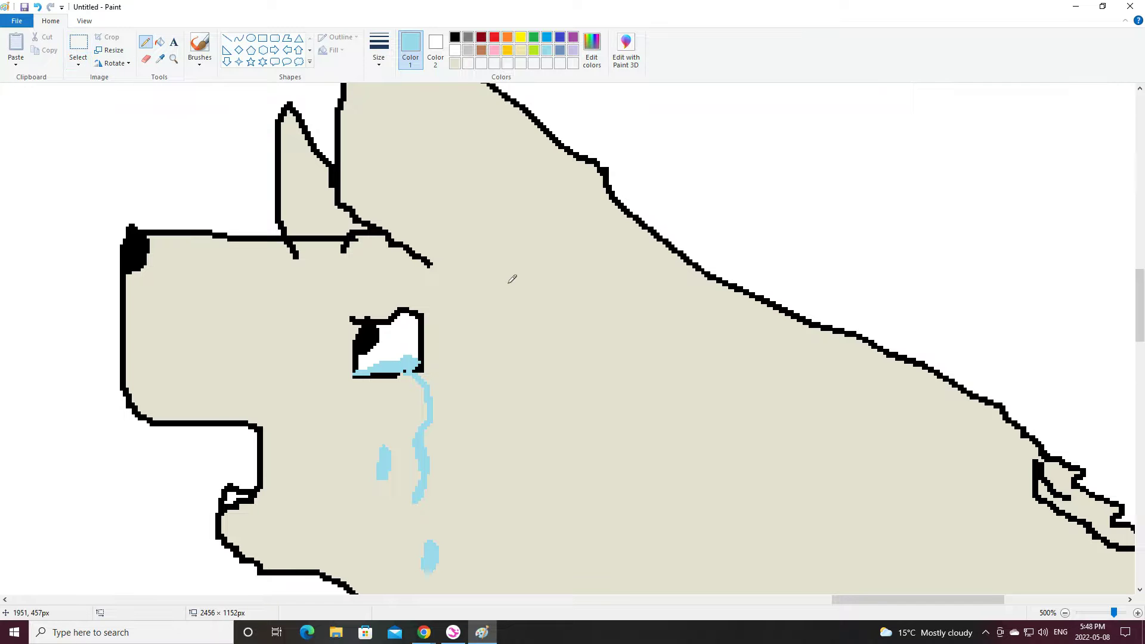
Step: Fill the white background around the beige animal with dark red
scroll(632, 422, down, 6)
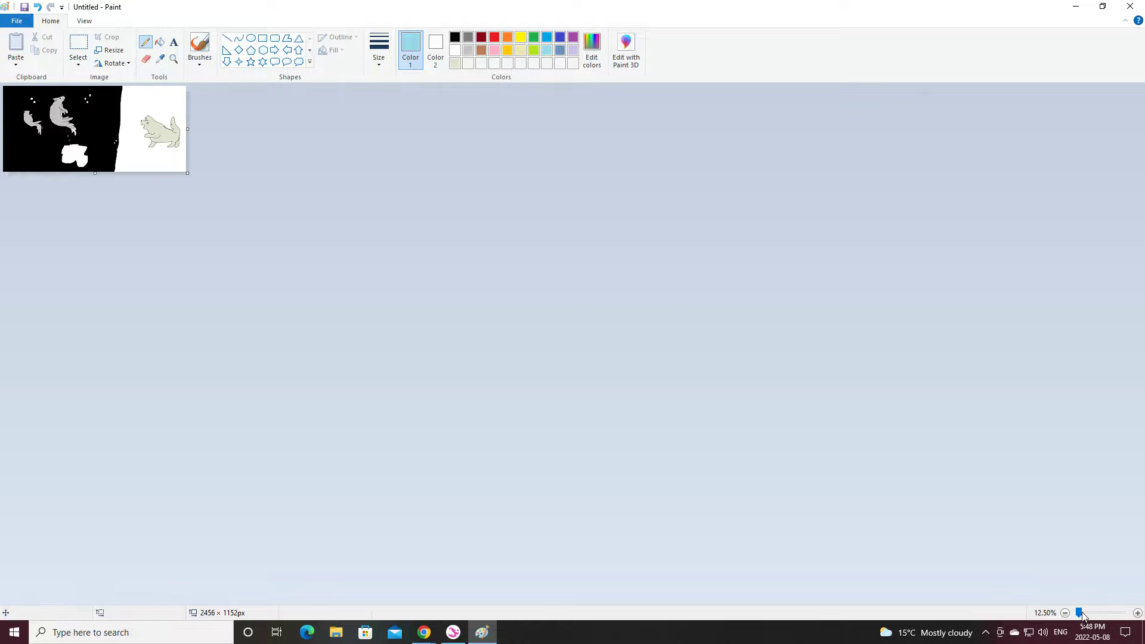
drag(1078, 613, 1099, 614)
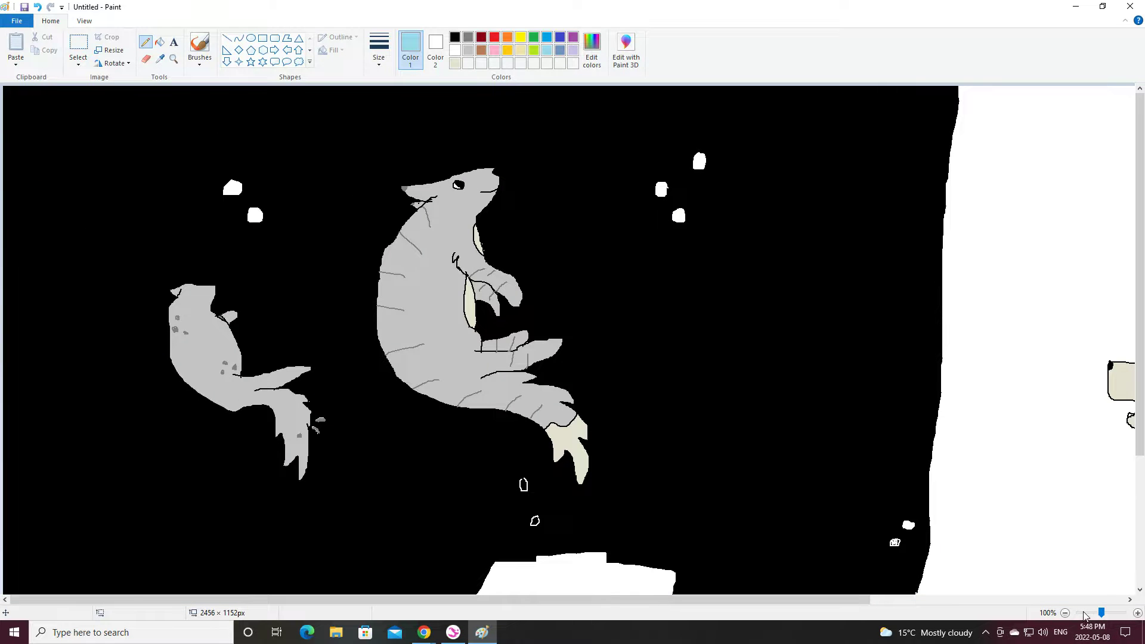
click(1084, 615)
click(481, 37)
click(160, 43)
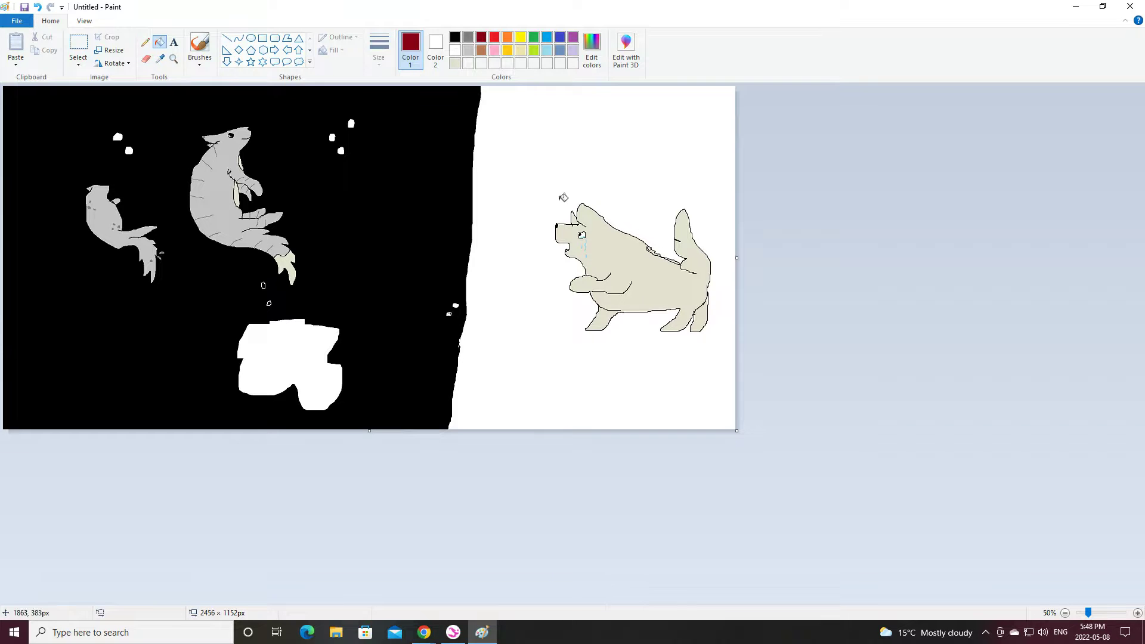
click(572, 167)
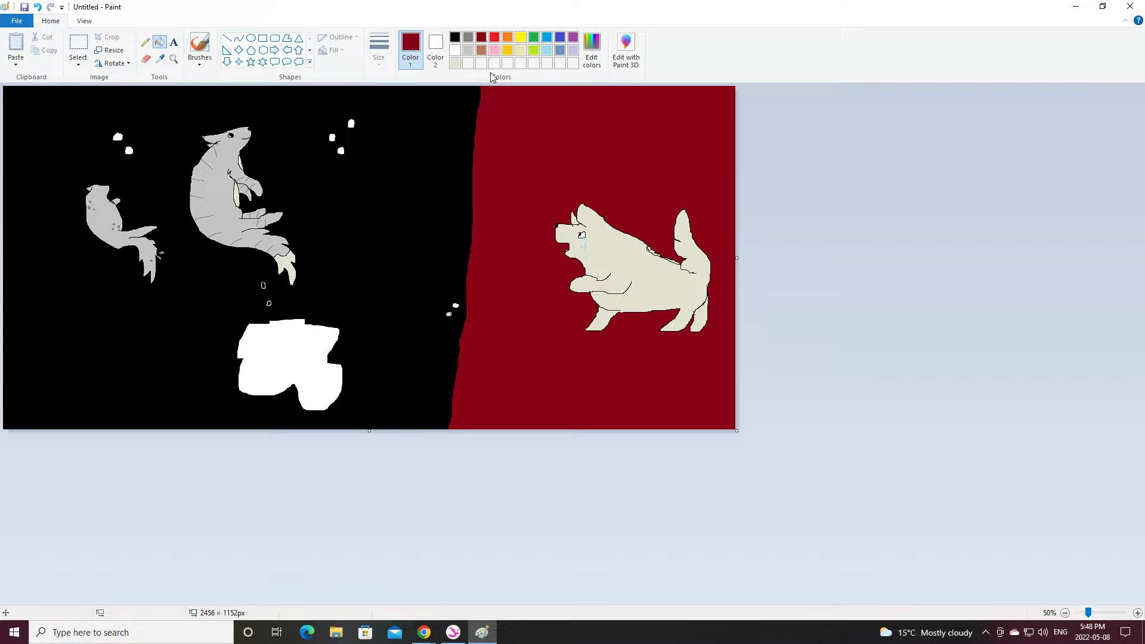
Step: Draw an uneven brown horizon line across the dark red area behind the animal and fill the ground below it brown
click(481, 50)
click(145, 42)
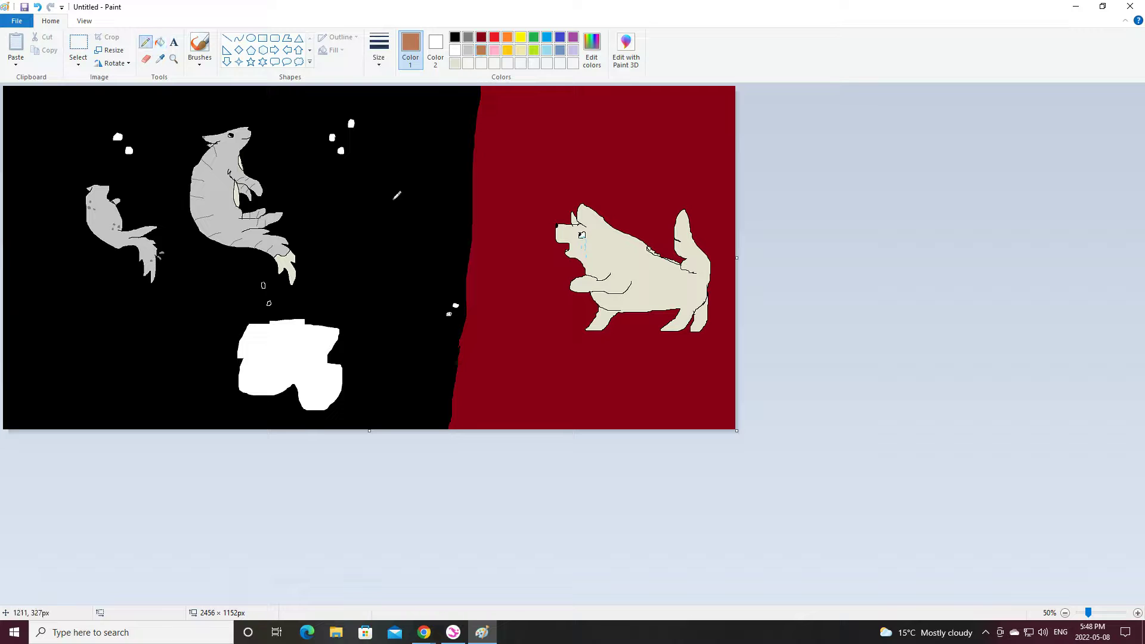
mouse_move(471, 247)
mouse_down()
mouse_move(526, 217)
mouse_move(523, 205)
mouse_move(651, 179)
mouse_move(769, 192)
mouse_up()
click(160, 42)
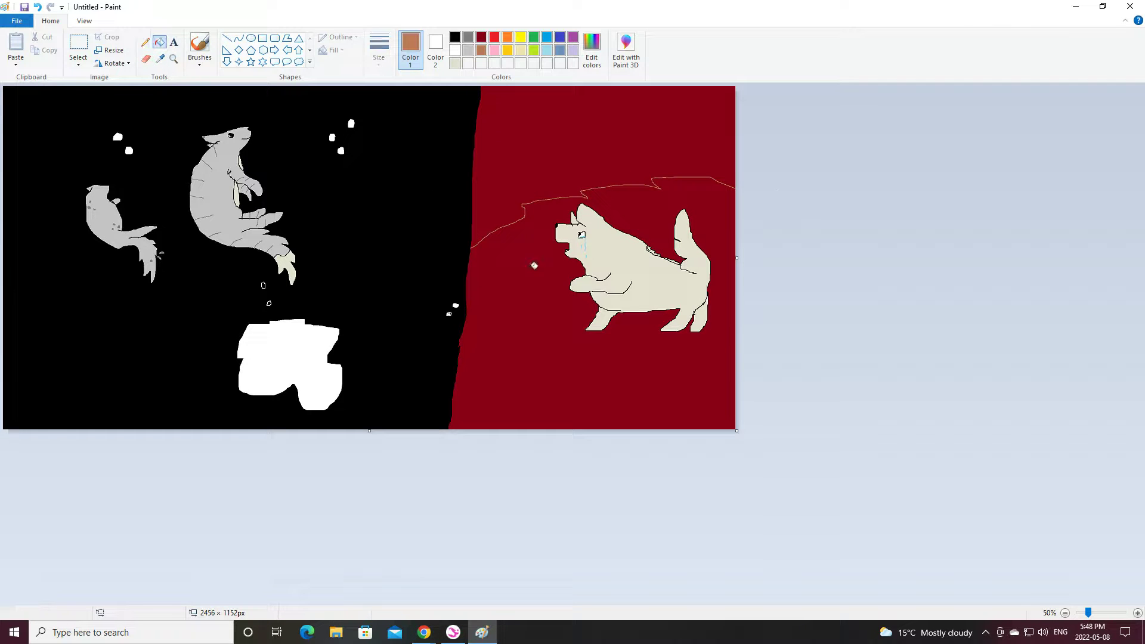
click(543, 276)
Step: Draw two light yellow grass tufts on the brown ground, one in front of the animal and one below it
click(145, 41)
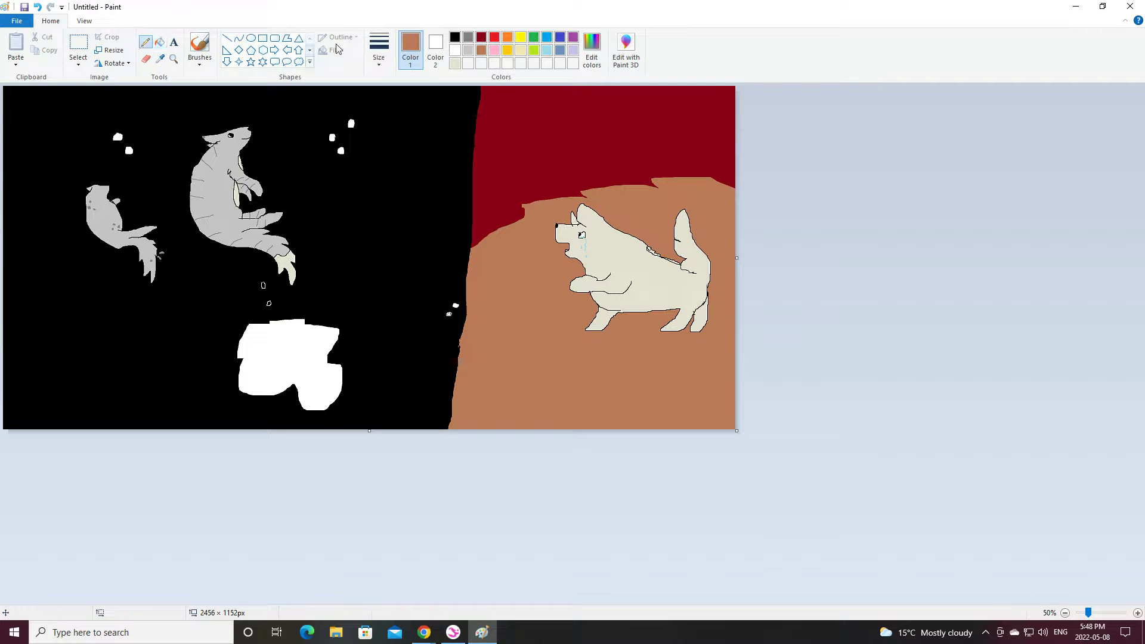
click(520, 51)
drag(531, 326, 508, 286)
drag(530, 327, 547, 294)
drag(653, 379, 687, 398)
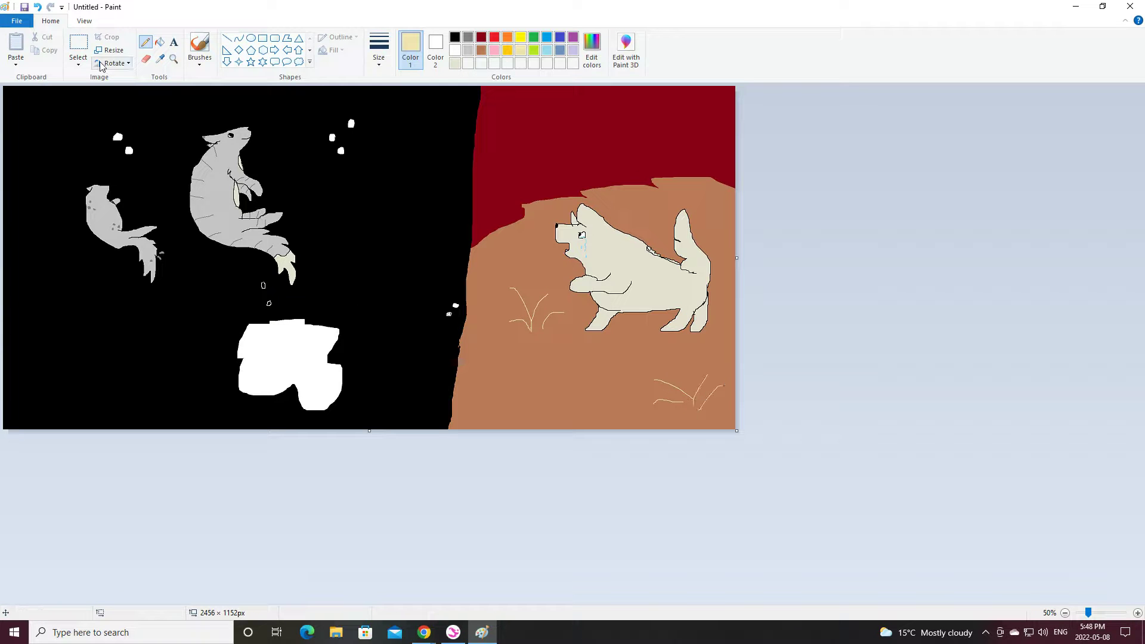
Step: Draw a black-outlined animal head with two pointed ears, eyes, nose, mouth and a closed neck inside the large white shape
click(174, 58)
click(294, 388)
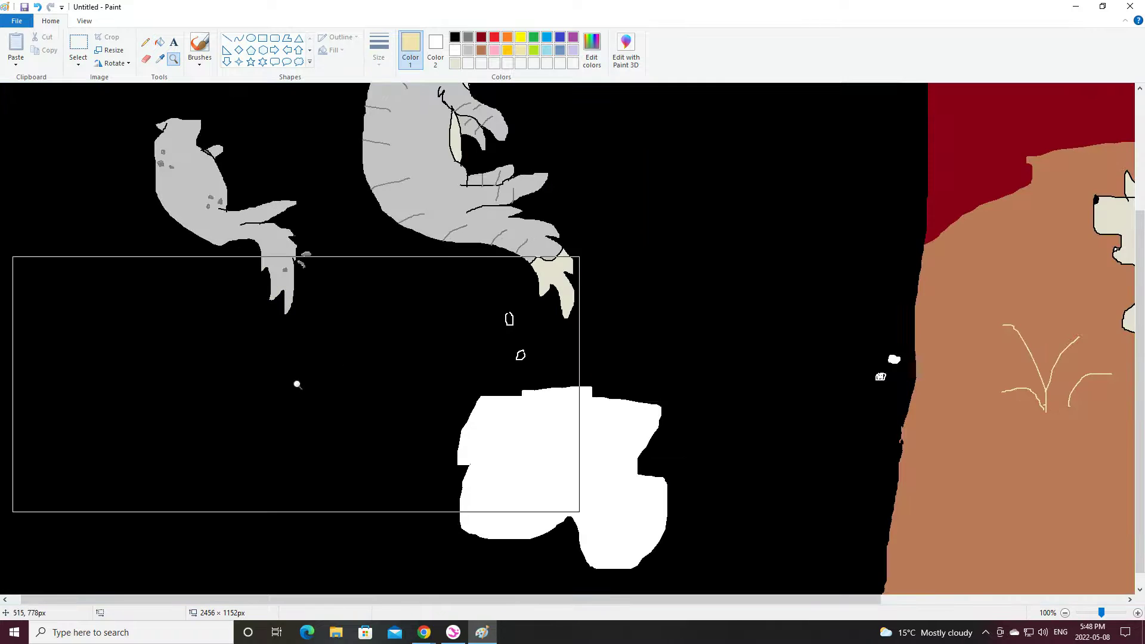
click(588, 505)
click(526, 382)
scroll(437, 311, up, 3)
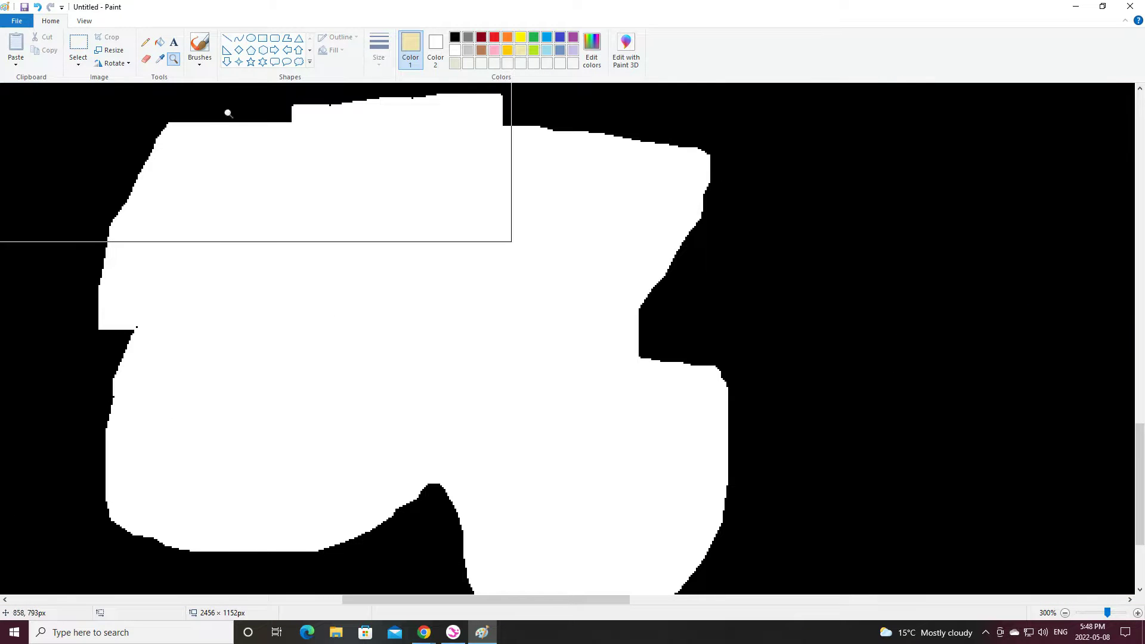
click(145, 42)
click(455, 37)
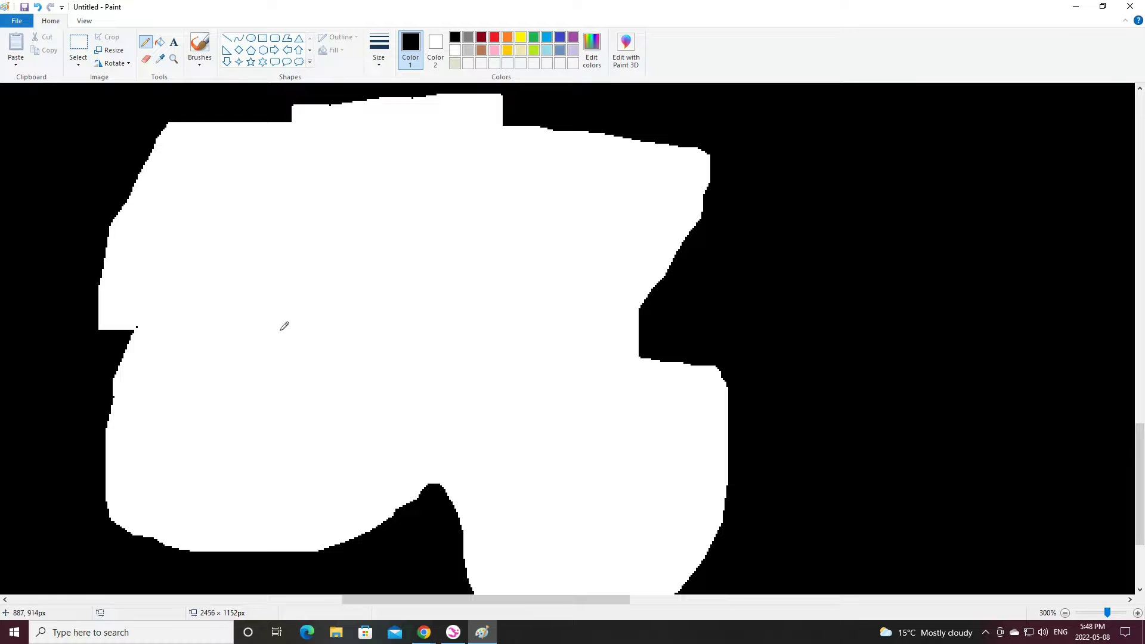
click(453, 632)
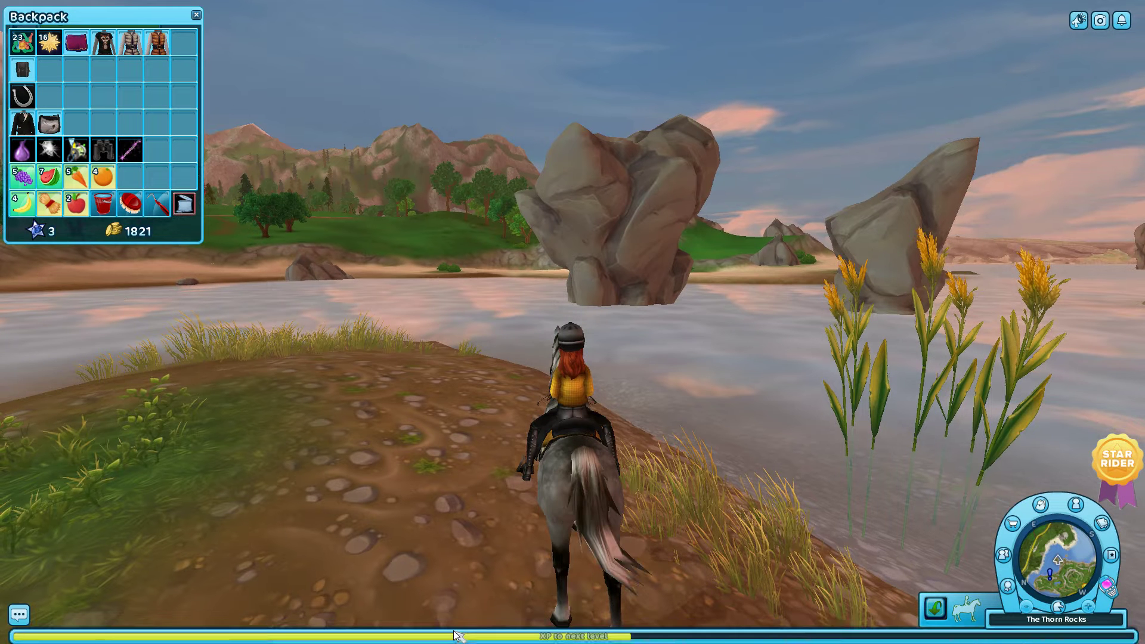
click(482, 632)
drag(201, 243, 210, 385)
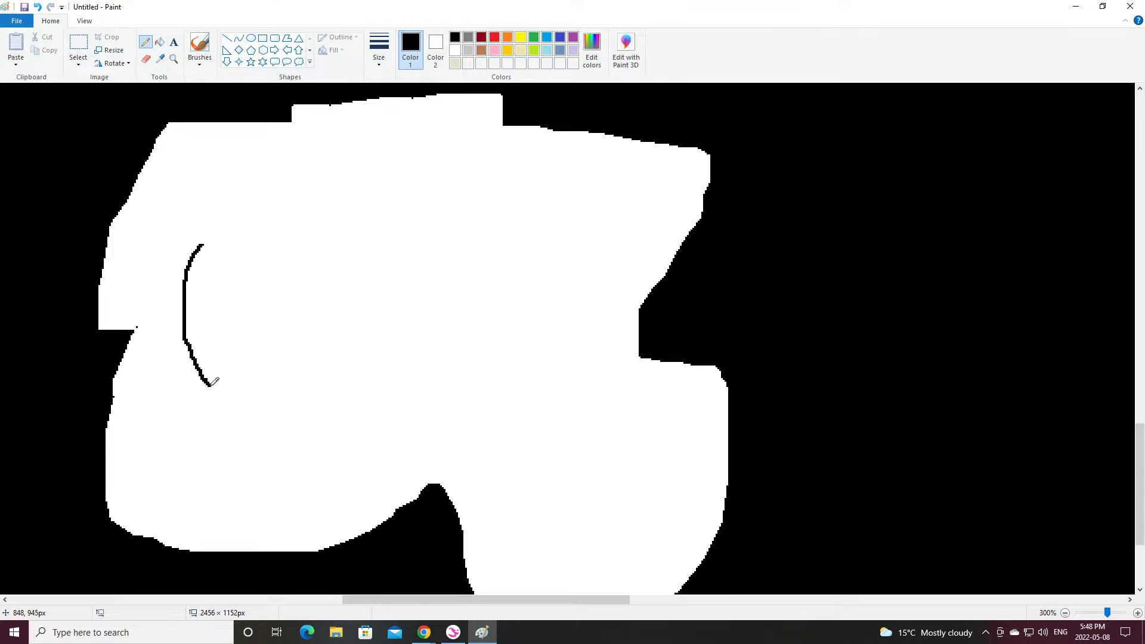
mouse_move(204, 243)
mouse_down()
mouse_move(234, 230)
mouse_move(272, 257)
mouse_move(307, 258)
mouse_move(309, 329)
mouse_move(243, 337)
mouse_up()
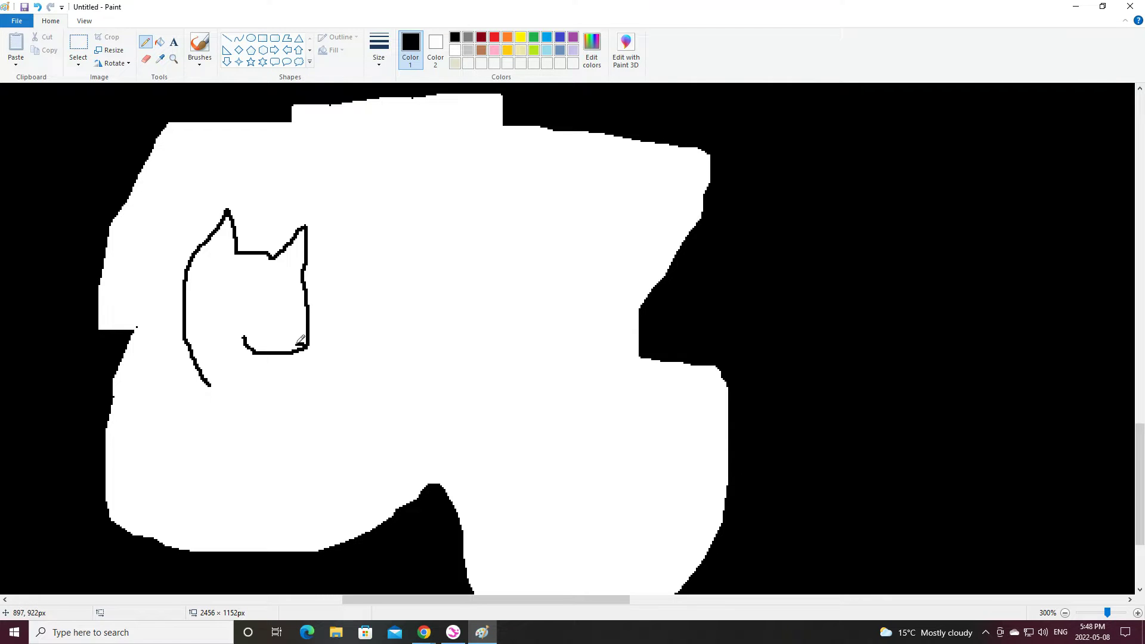
mouse_move(249, 291)
mouse_down()
mouse_move(282, 292)
mouse_move(279, 313)
mouse_move(287, 295)
mouse_move(274, 354)
mouse_up()
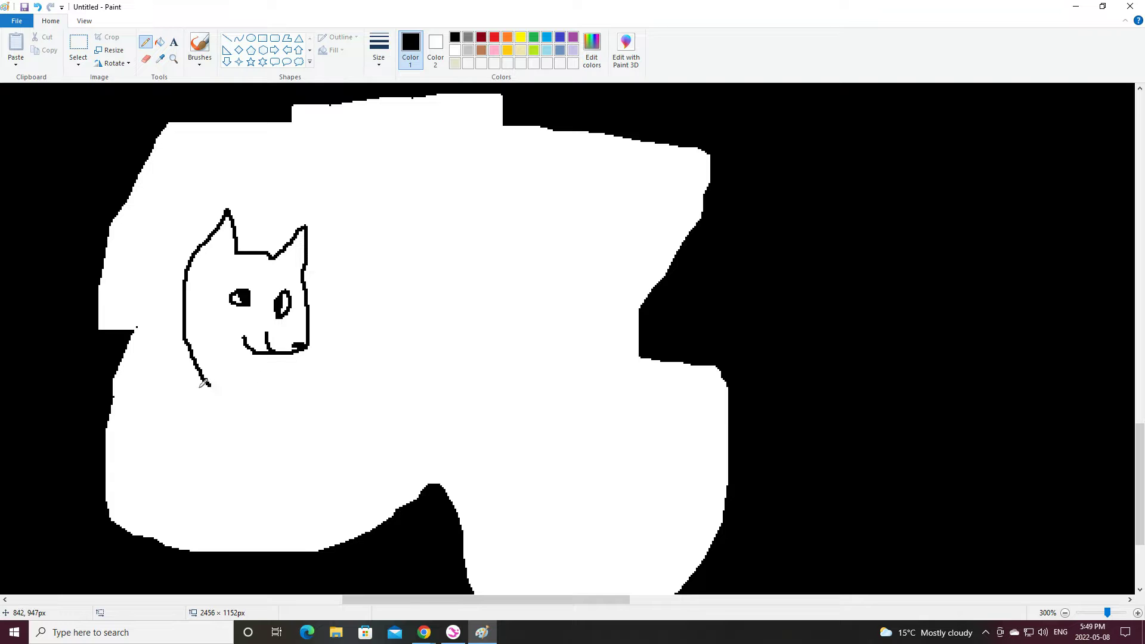
mouse_move(208, 387)
mouse_down()
mouse_move(261, 410)
mouse_move(293, 384)
mouse_move(298, 356)
mouse_up()
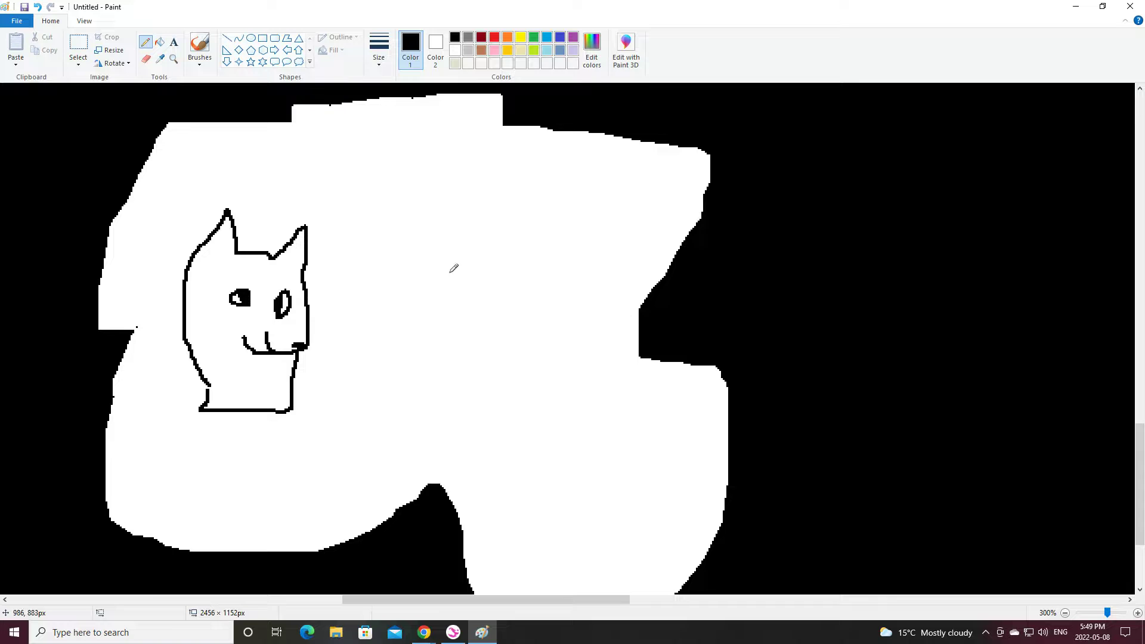
Step: Draw a second black-outlined animal head in profile facing the first, with an ear, eye, open mouth, neck and nose tip
mouse_move(403, 261)
mouse_down()
mouse_move(370, 273)
mouse_move(399, 305)
mouse_move(394, 329)
mouse_move(414, 351)
mouse_move(367, 403)
mouse_move(478, 423)
mouse_move(490, 276)
mouse_move(472, 222)
mouse_move(456, 273)
mouse_move(404, 262)
mouse_move(450, 276)
mouse_up()
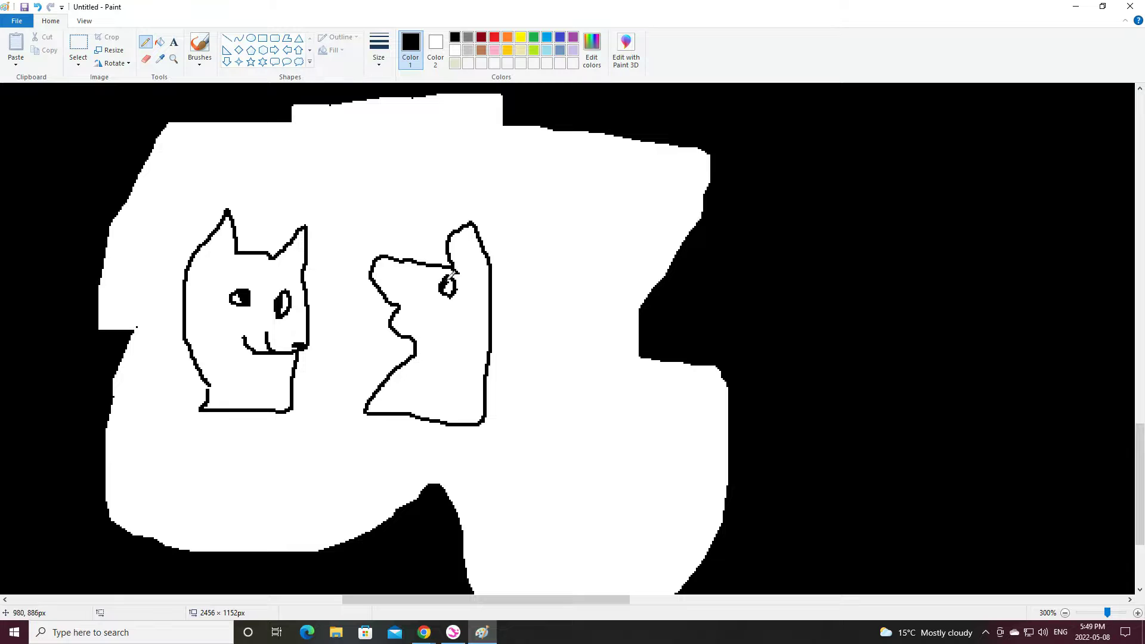
drag(376, 268, 381, 259)
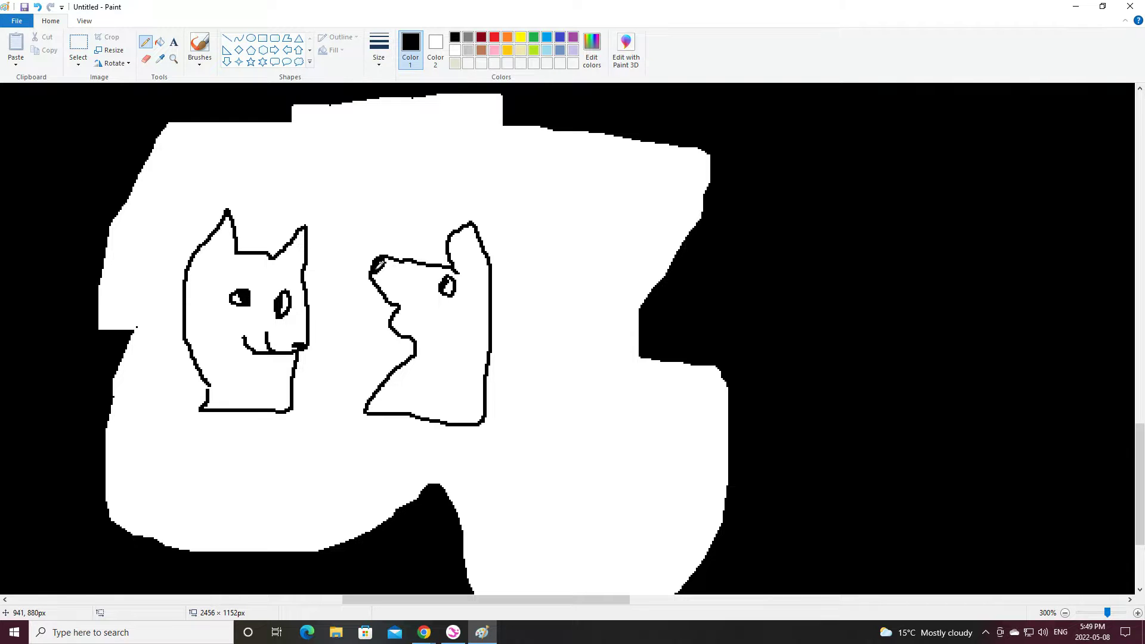